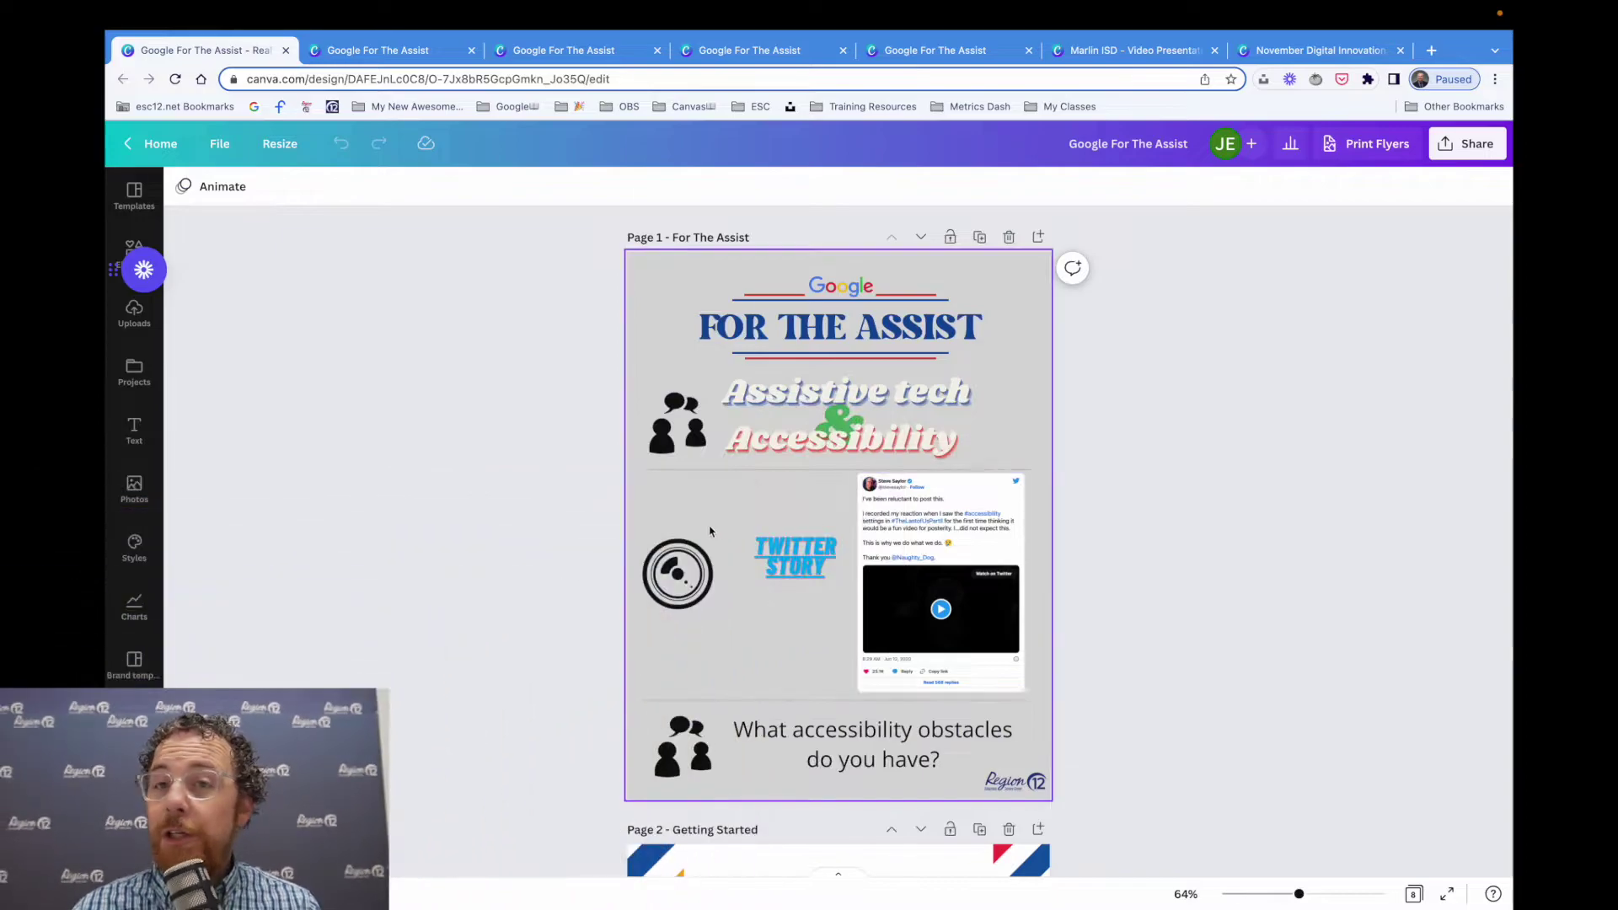
- Open the Share menu's full list of publishing options for the Google For The Assist flyer
{"action": "scroll", "coordinate": [607, 558], "scroll_direction": "down", "scroll_amount": 15}
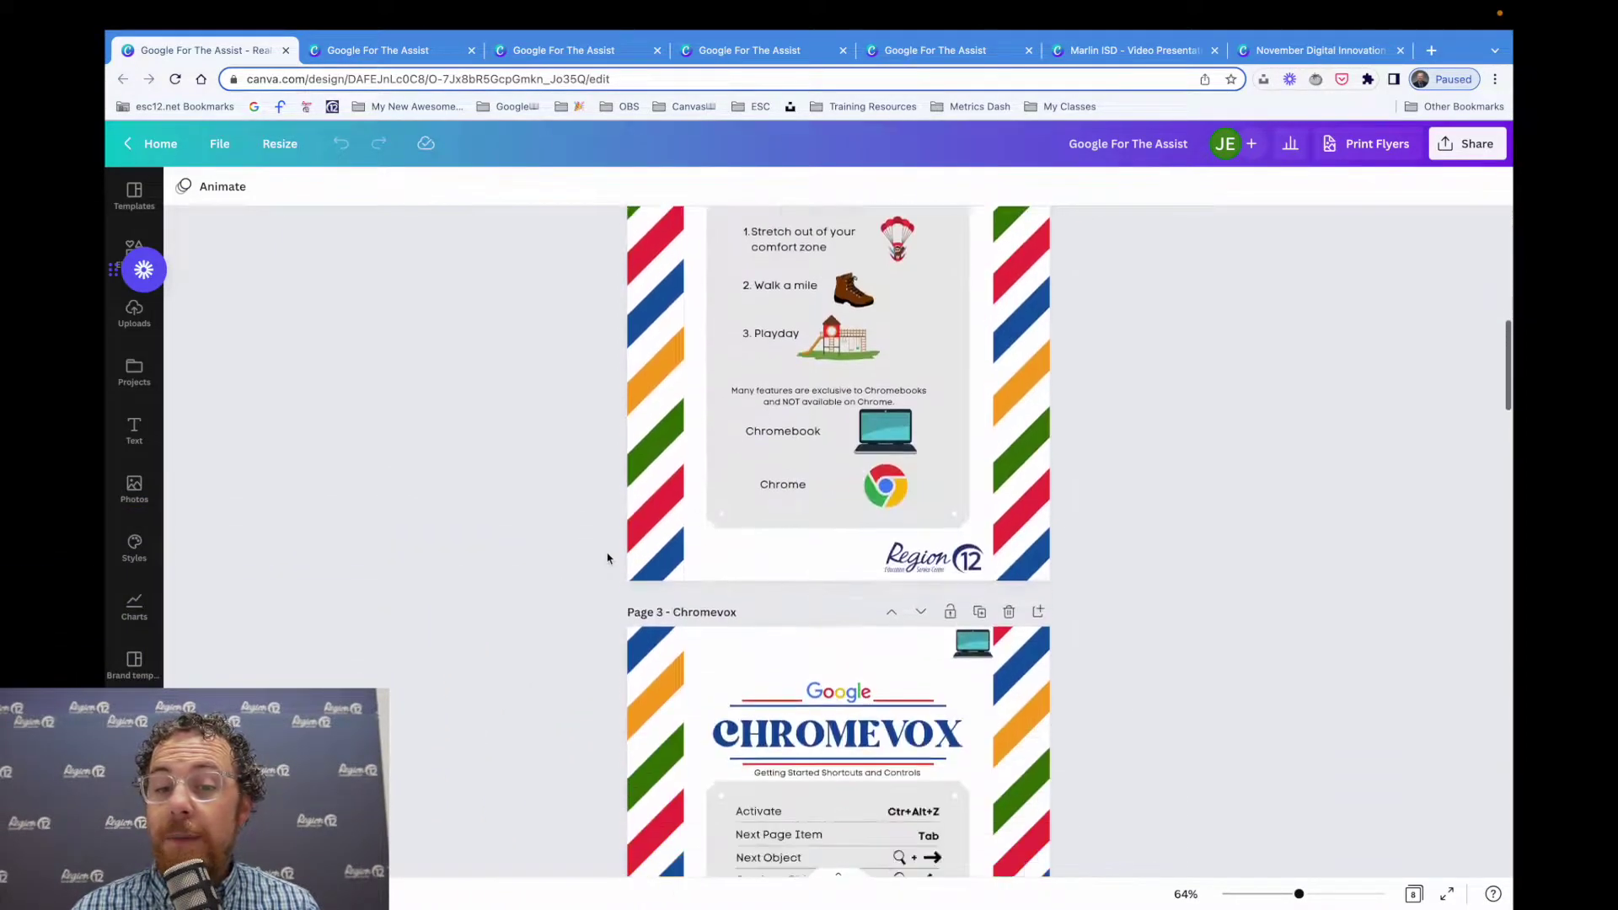
{"action": "scroll", "coordinate": [606, 558], "scroll_direction": "down", "scroll_amount": 20}
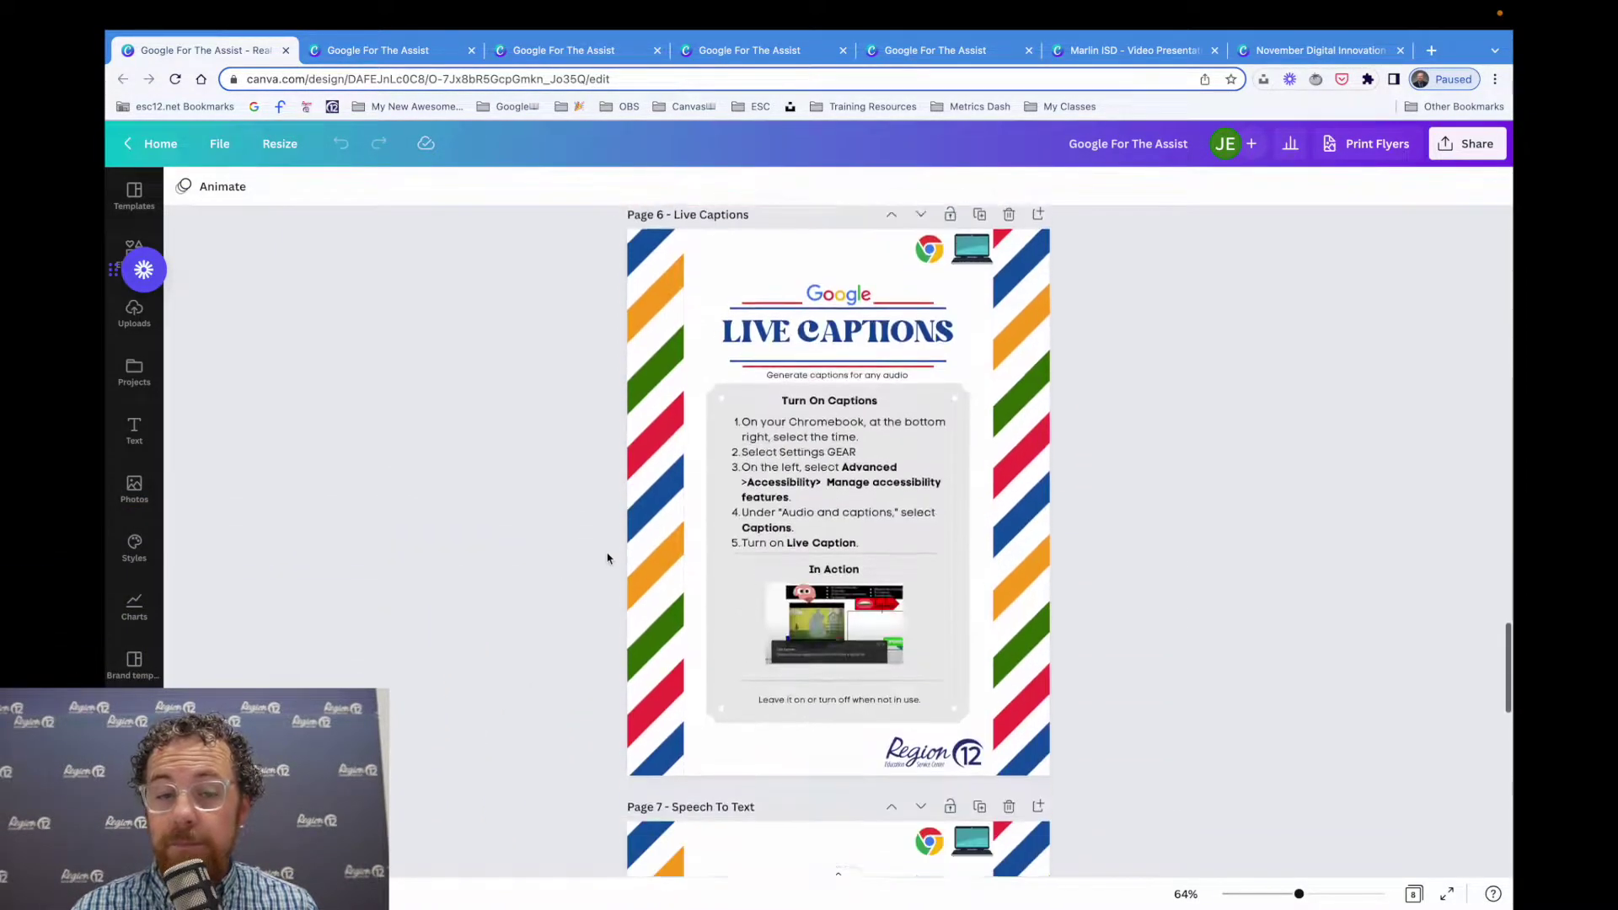
{"action": "scroll", "coordinate": [607, 558], "scroll_direction": "up", "scroll_amount": 20}
{"action": "scroll", "coordinate": [607, 558], "scroll_direction": "up", "scroll_amount": 15}
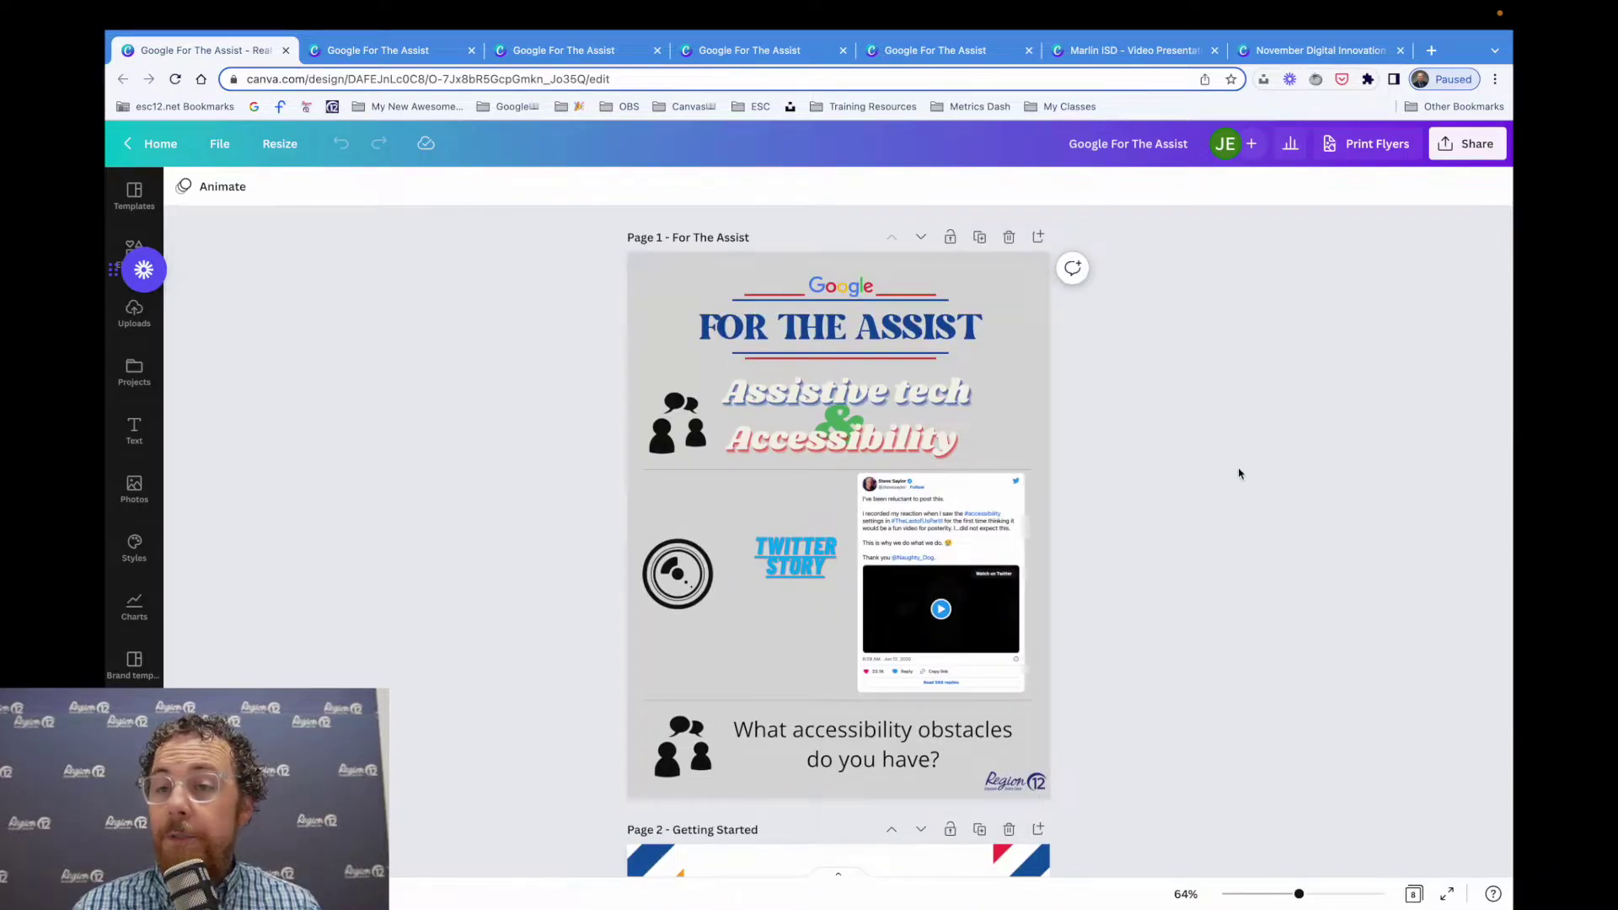
{"action": "left_click", "coordinate": [1480, 145]}
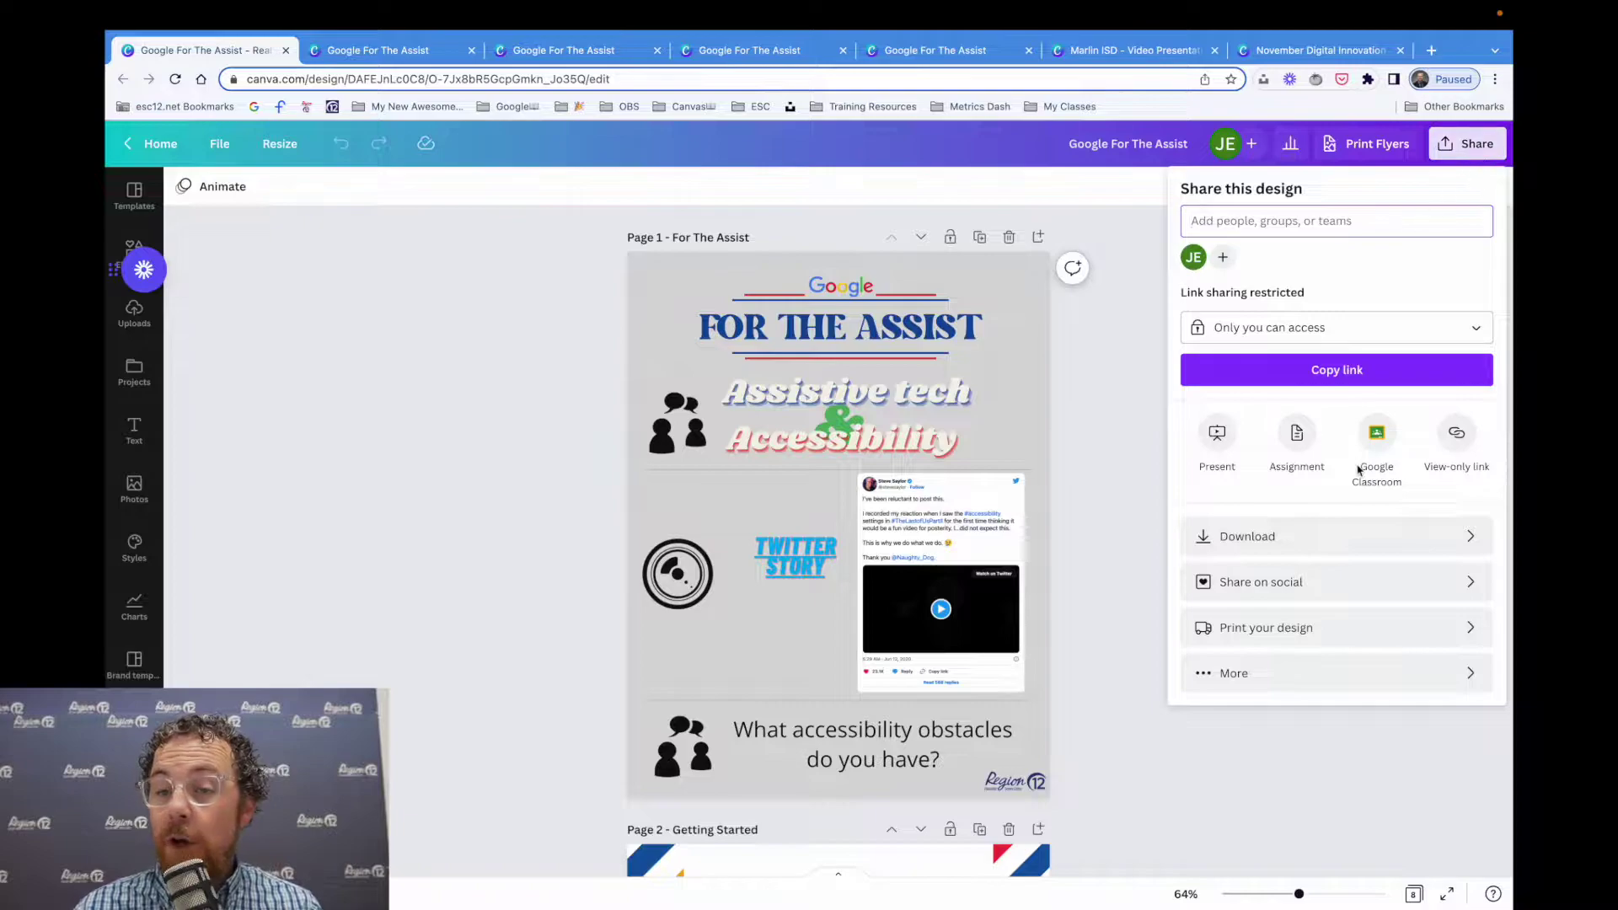
{"action": "left_click", "coordinate": [1238, 681]}
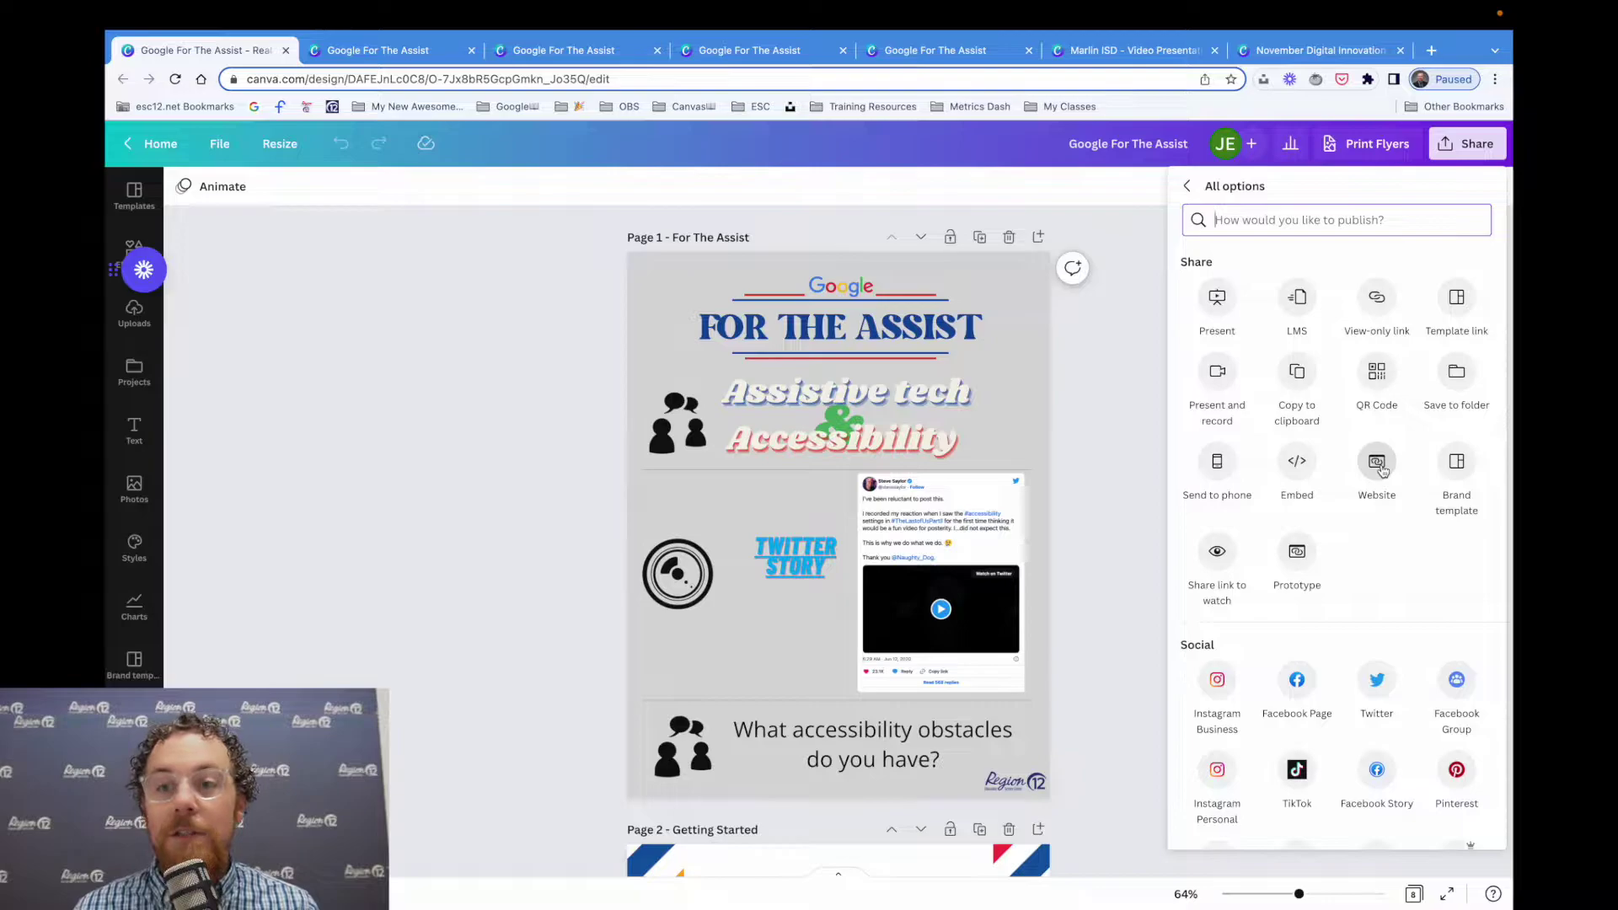
{"action": "left_click", "coordinate": [1379, 463]}
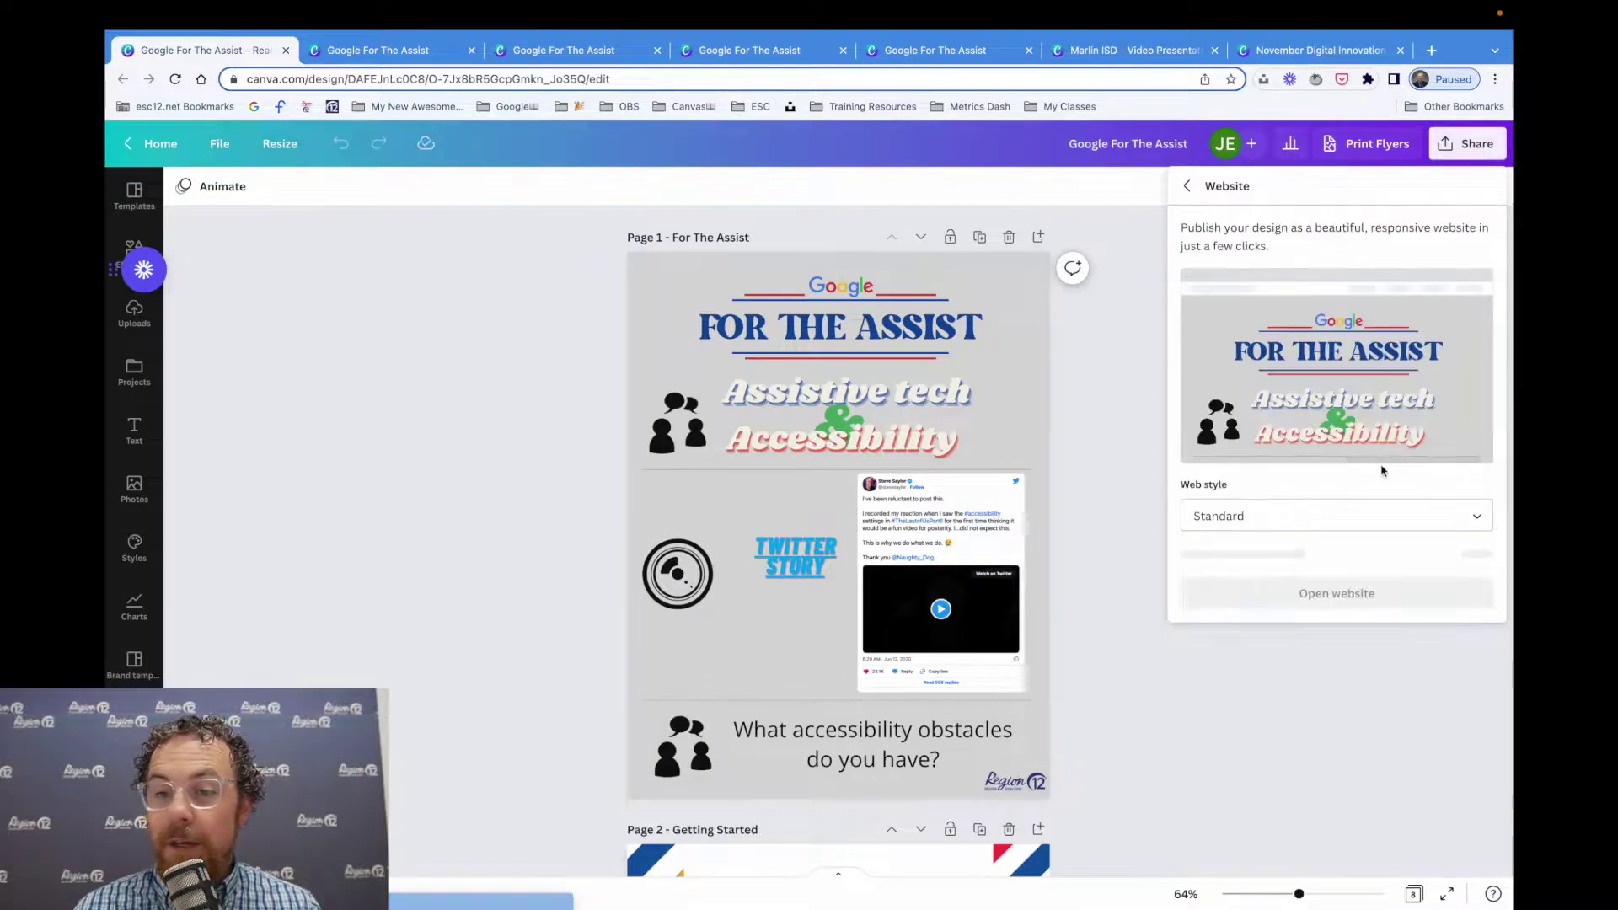
{"action": "left_click", "coordinate": [1373, 513]}
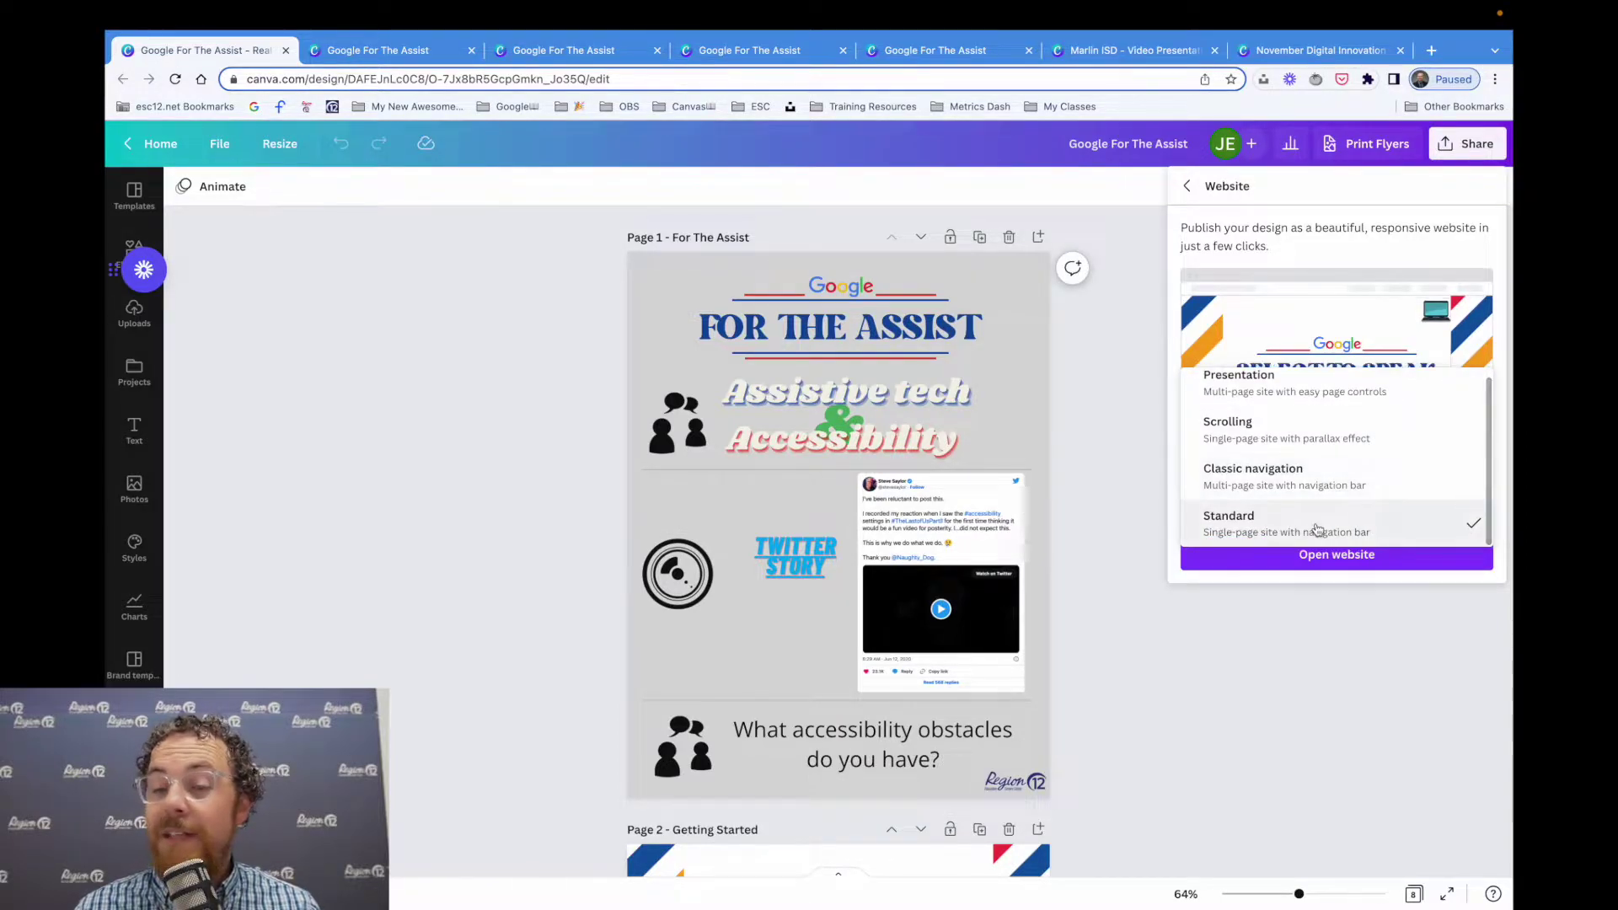
{"action": "left_click", "coordinate": [1300, 636]}
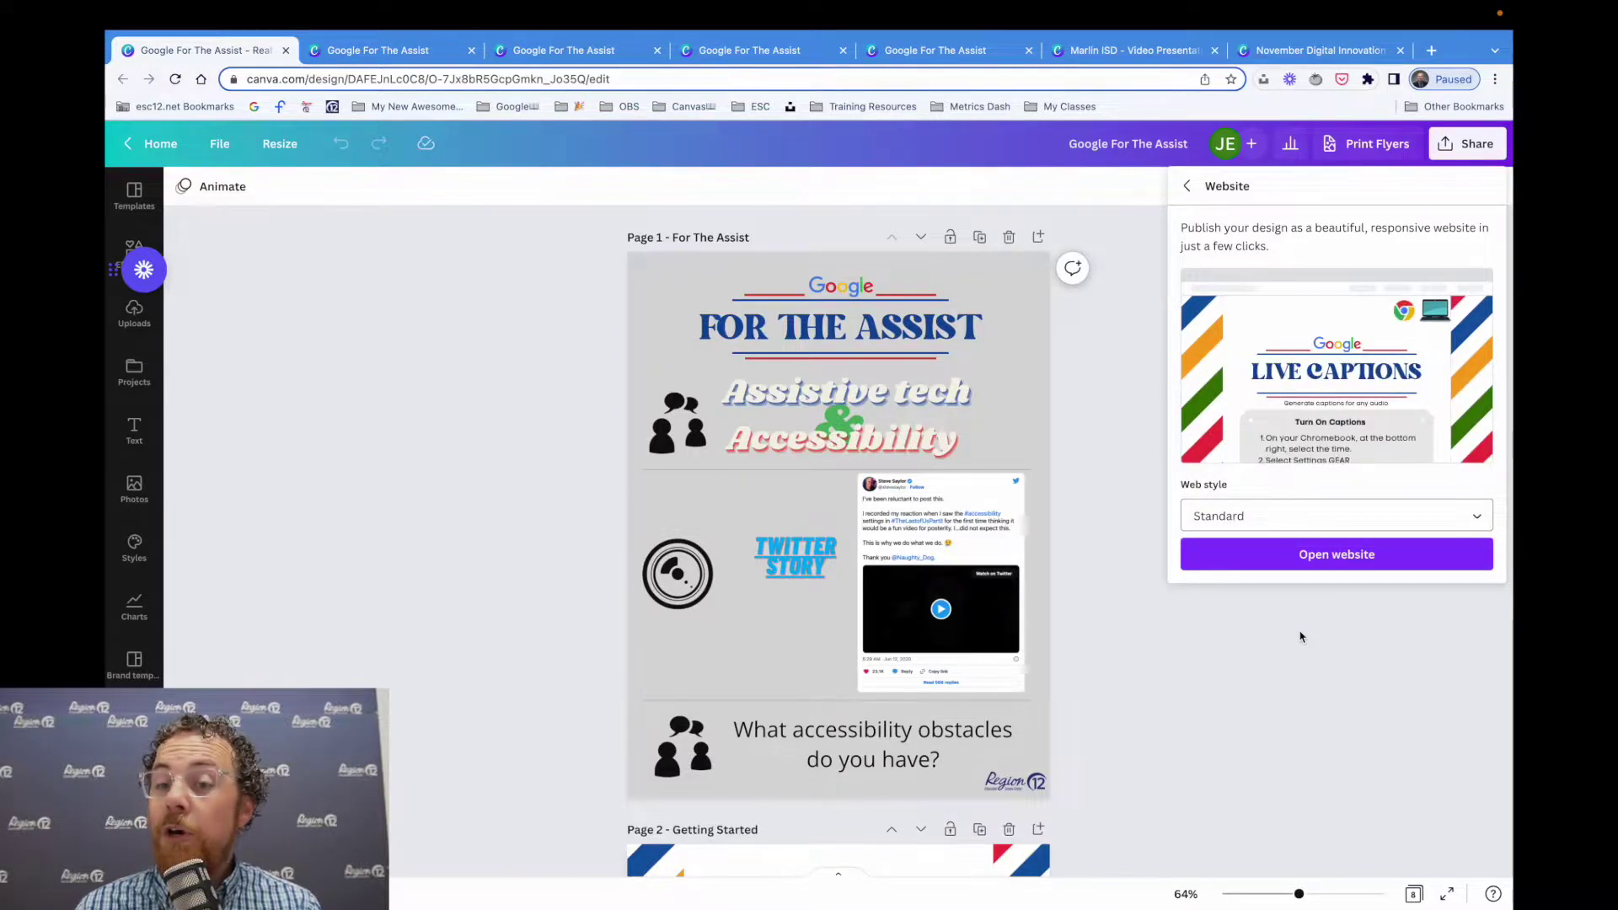
{"action": "left_click", "coordinate": [388, 52]}
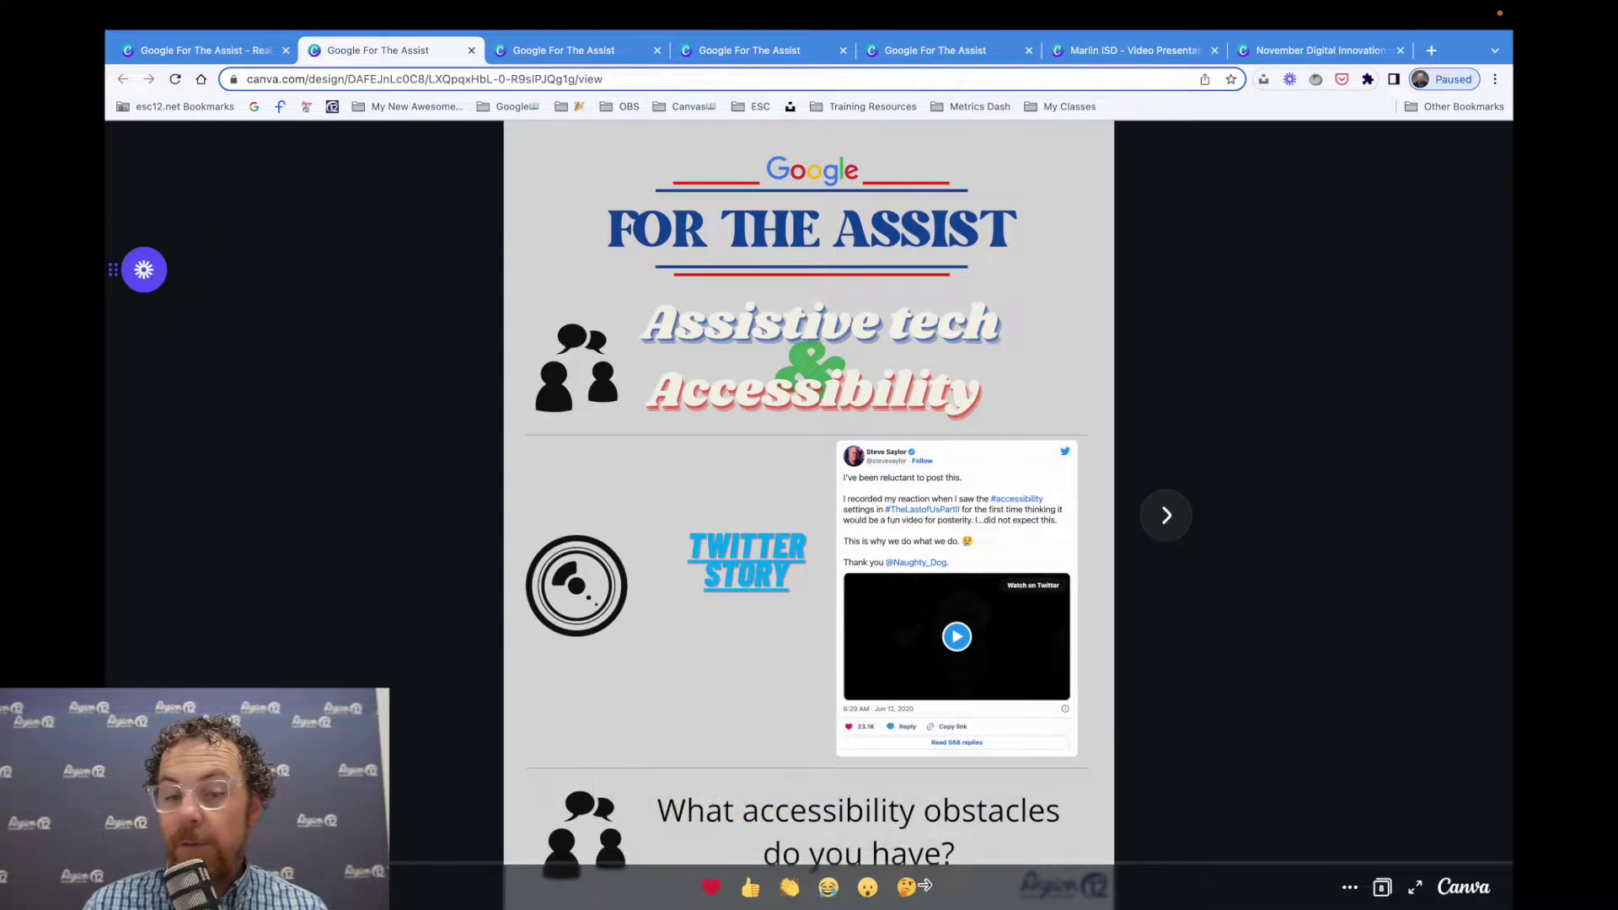
{"action": "left_click", "coordinate": [1166, 535]}
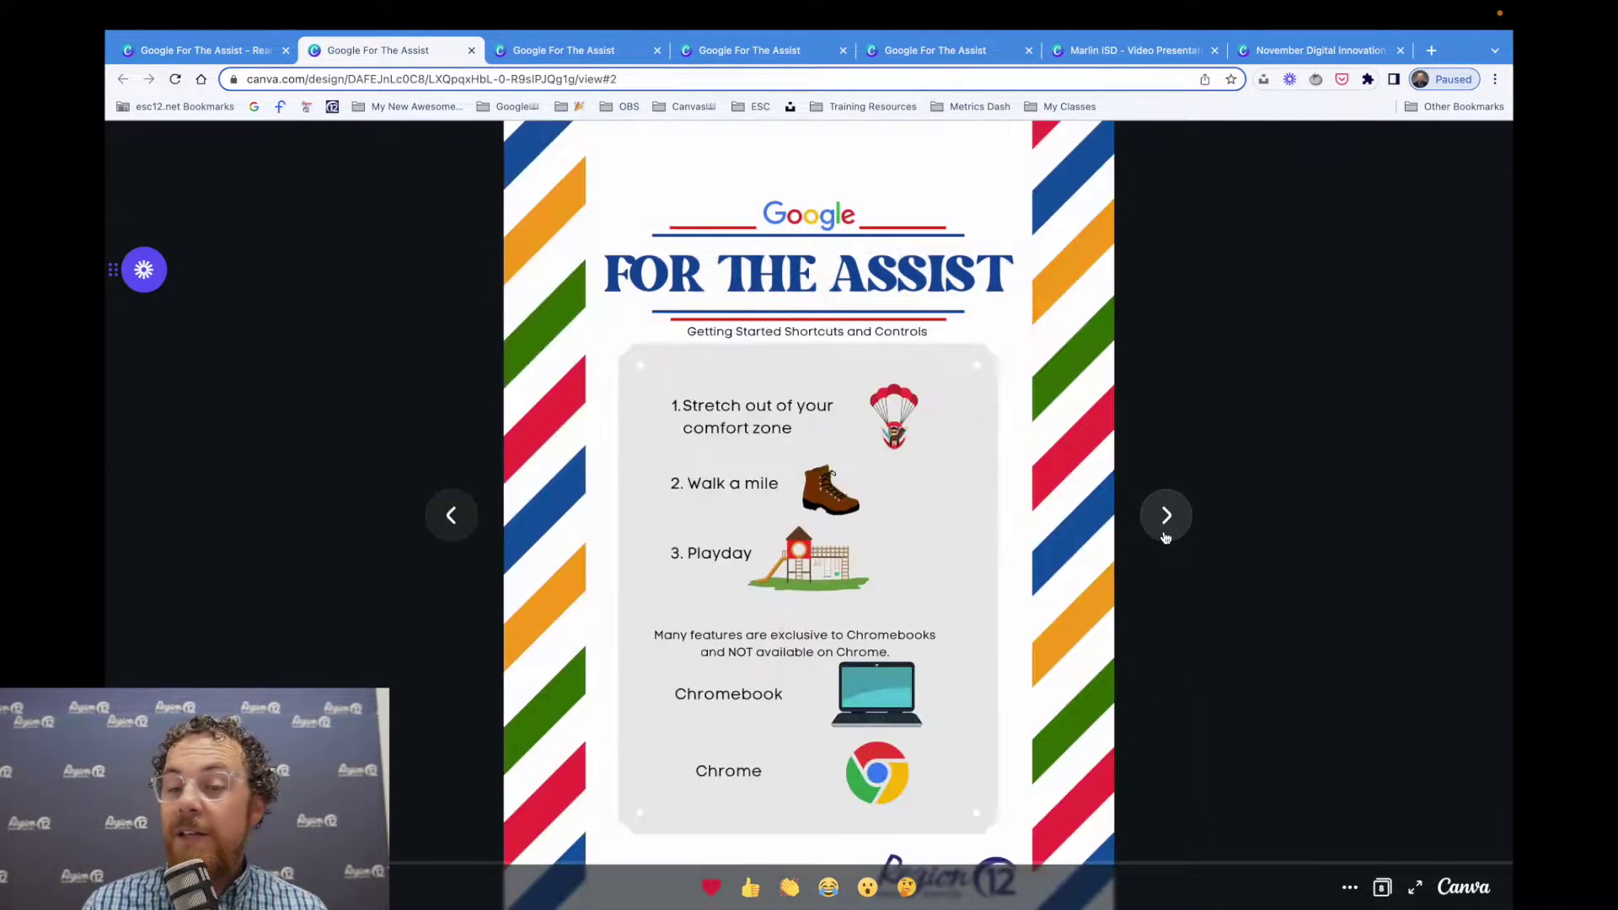
{"action": "left_click", "coordinate": [1165, 535]}
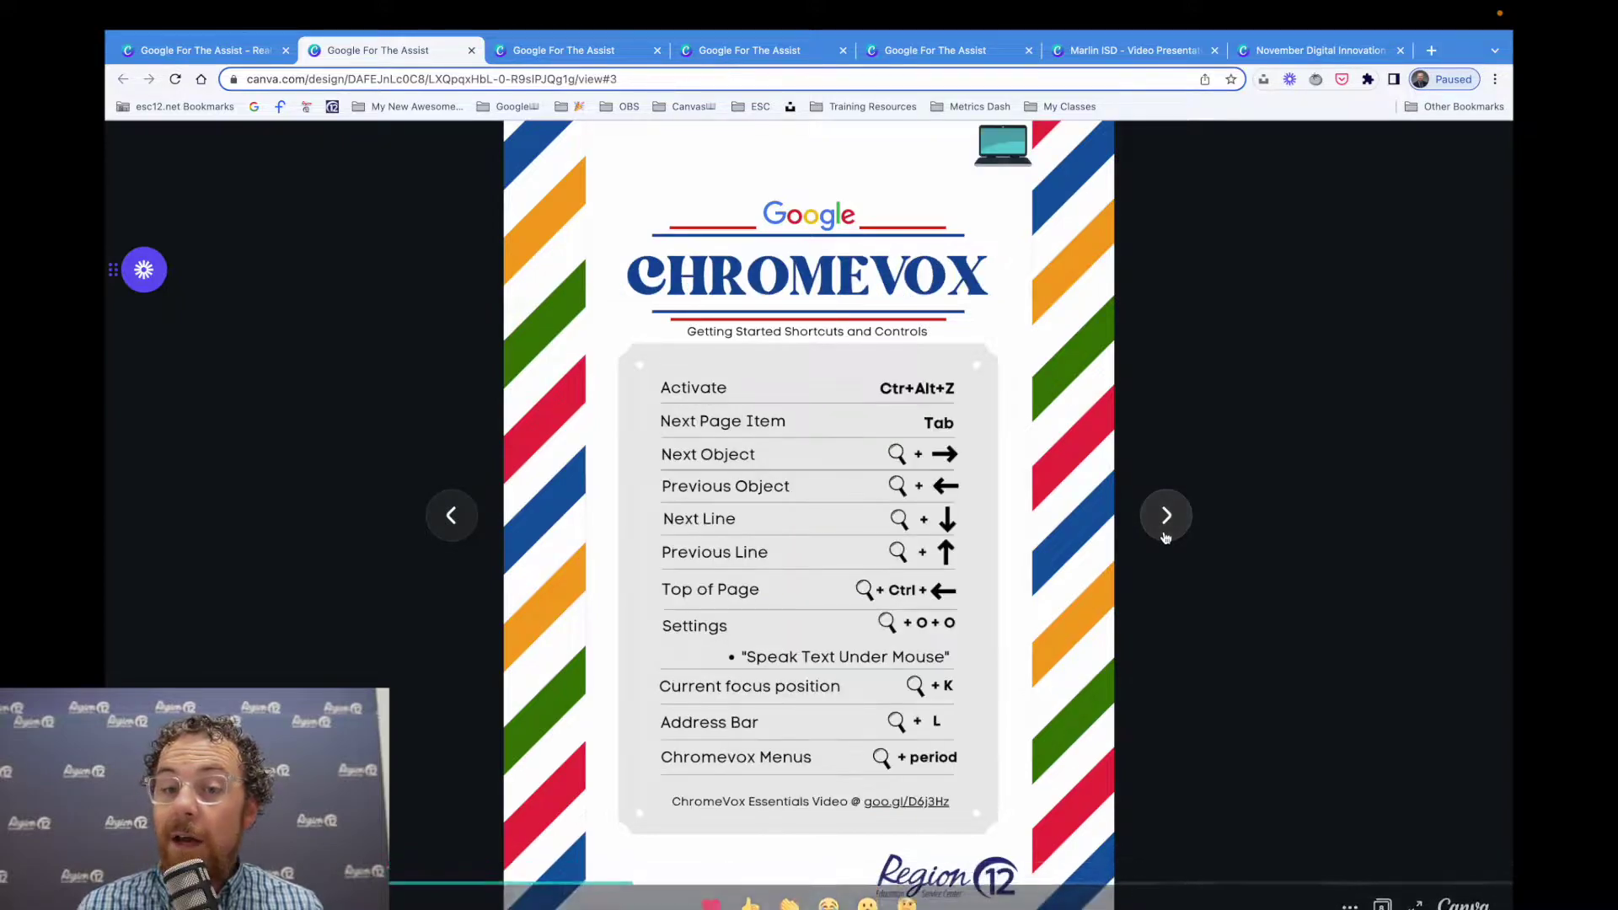
{"action": "left_click", "coordinate": [1165, 535]}
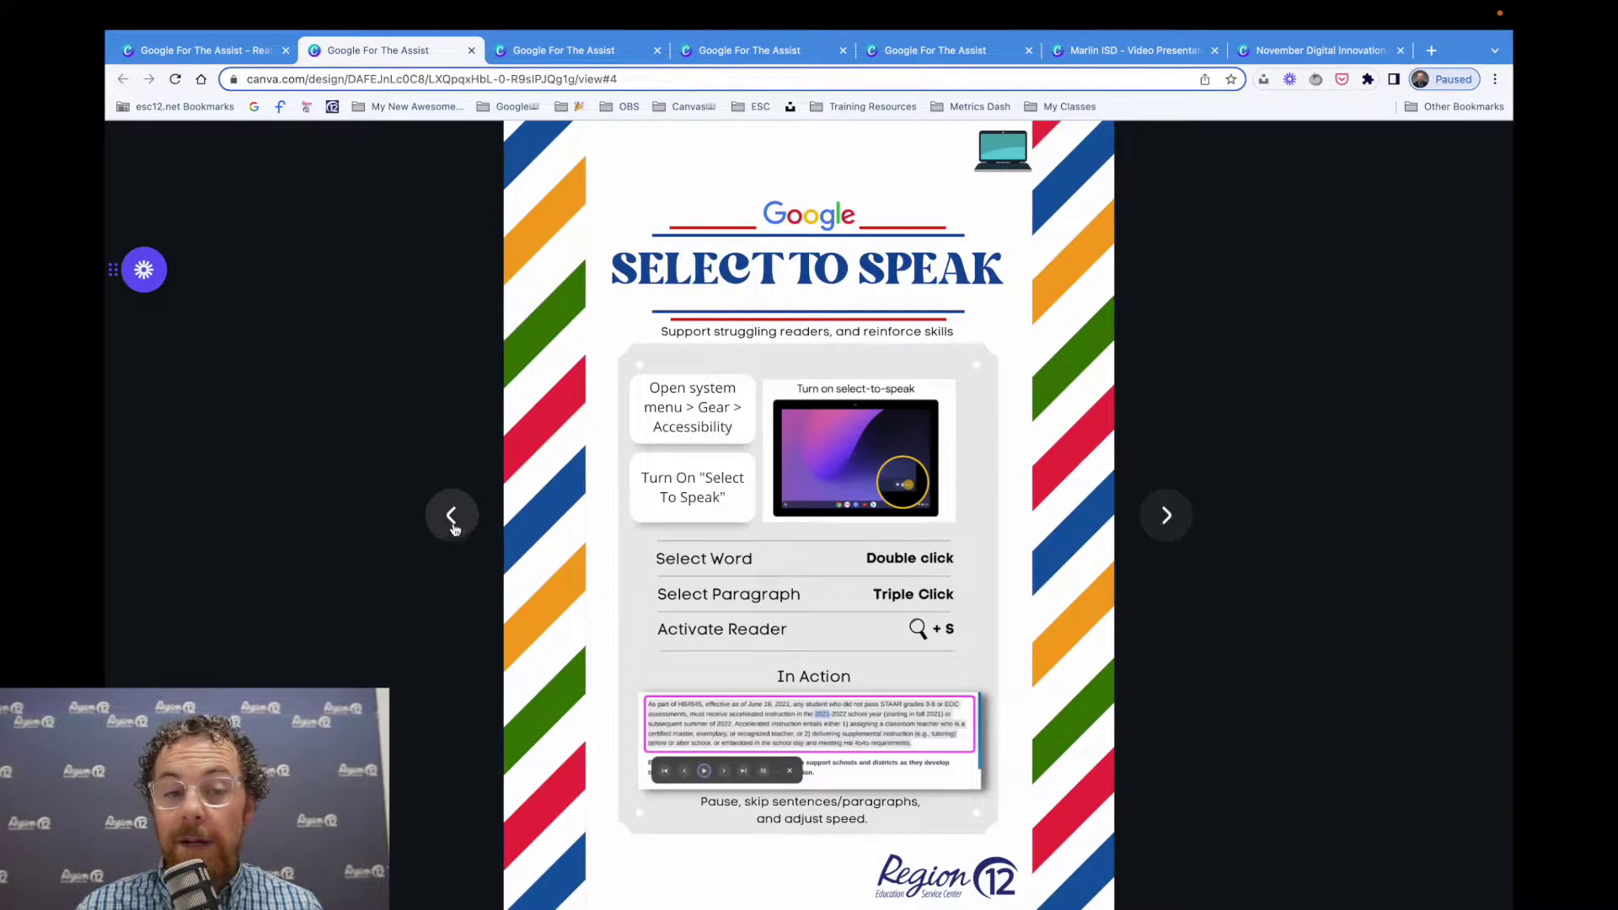
{"action": "left_click", "coordinate": [451, 522]}
{"action": "left_click", "coordinate": [1168, 515]}
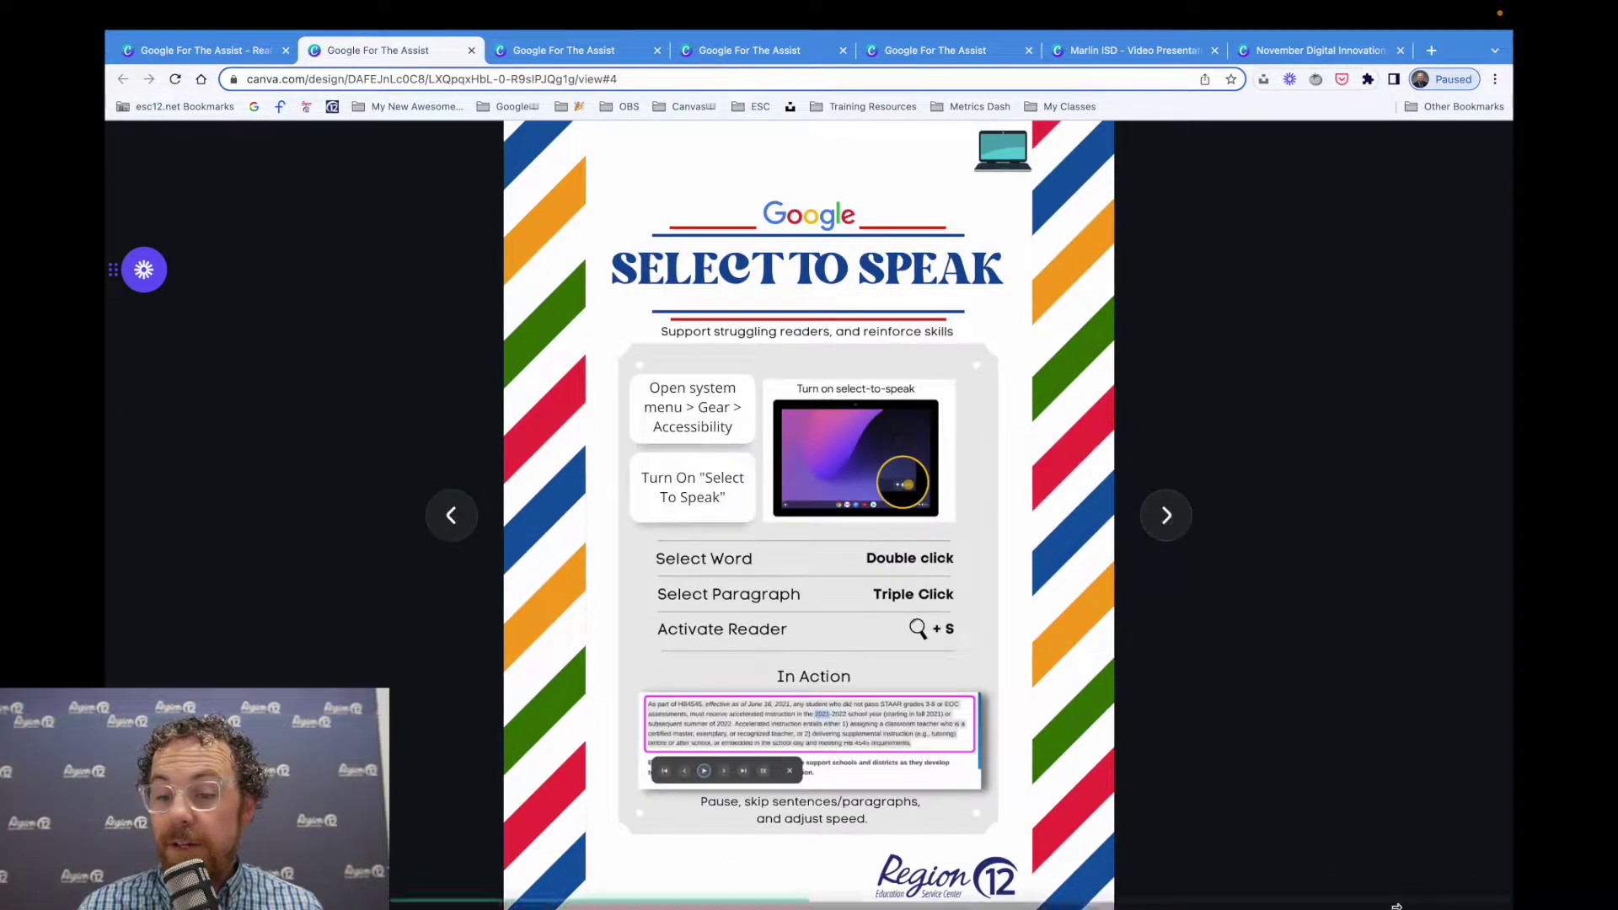
{"action": "left_click", "coordinate": [227, 52]}
{"action": "left_click", "coordinate": [1200, 516]}
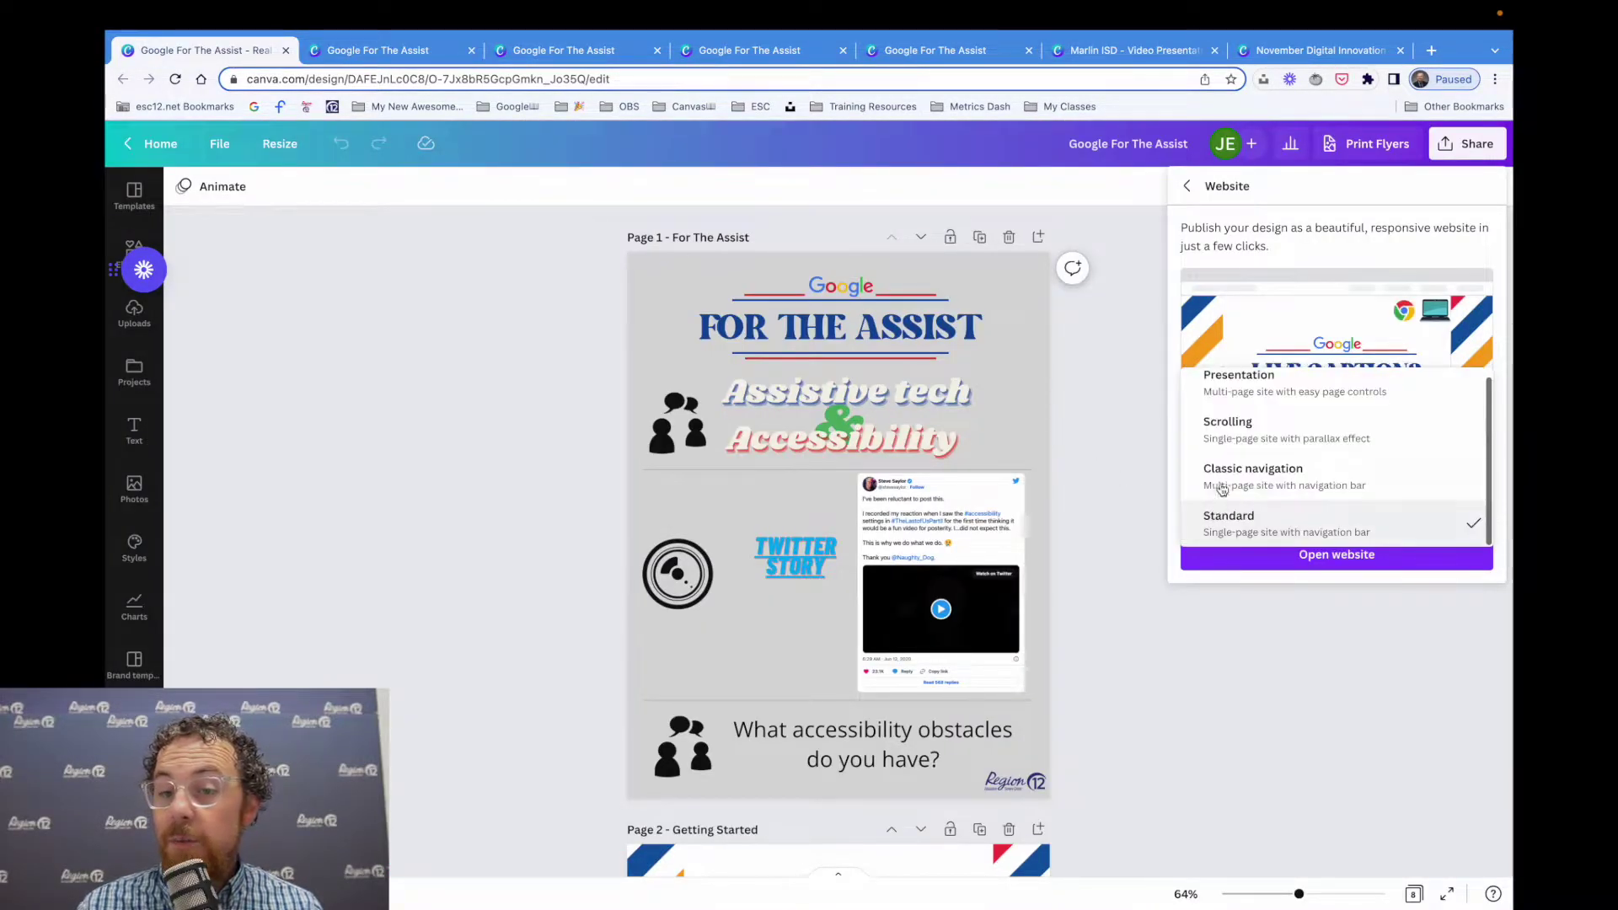
{"action": "left_click", "coordinate": [547, 50]}
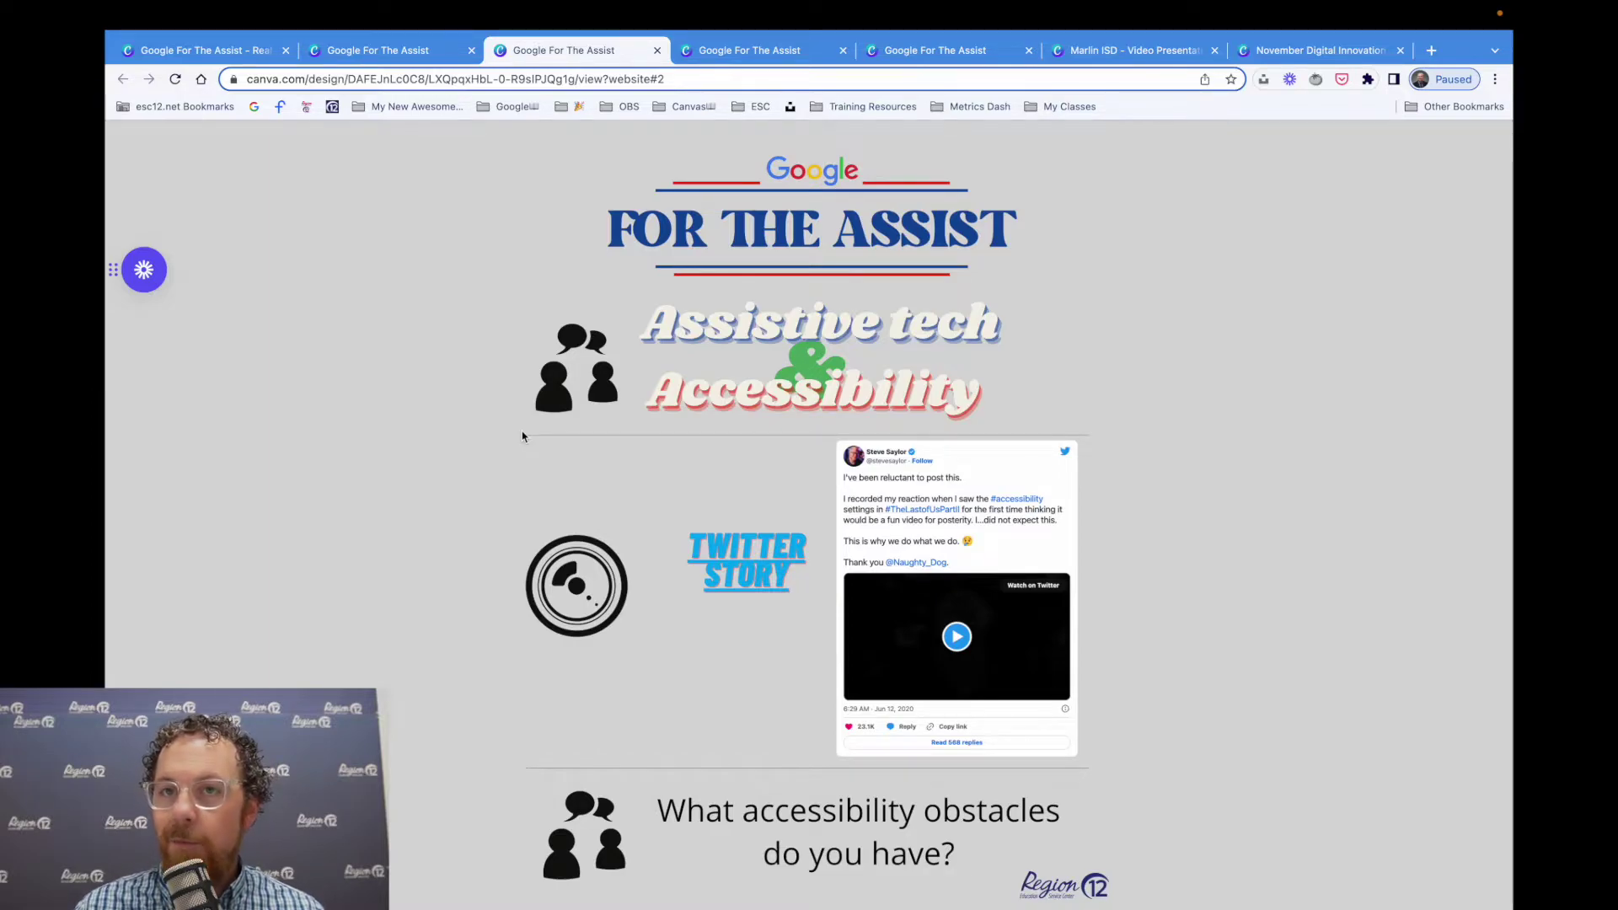
{"action": "scroll", "coordinate": [522, 436], "scroll_direction": "down", "scroll_amount": 5}
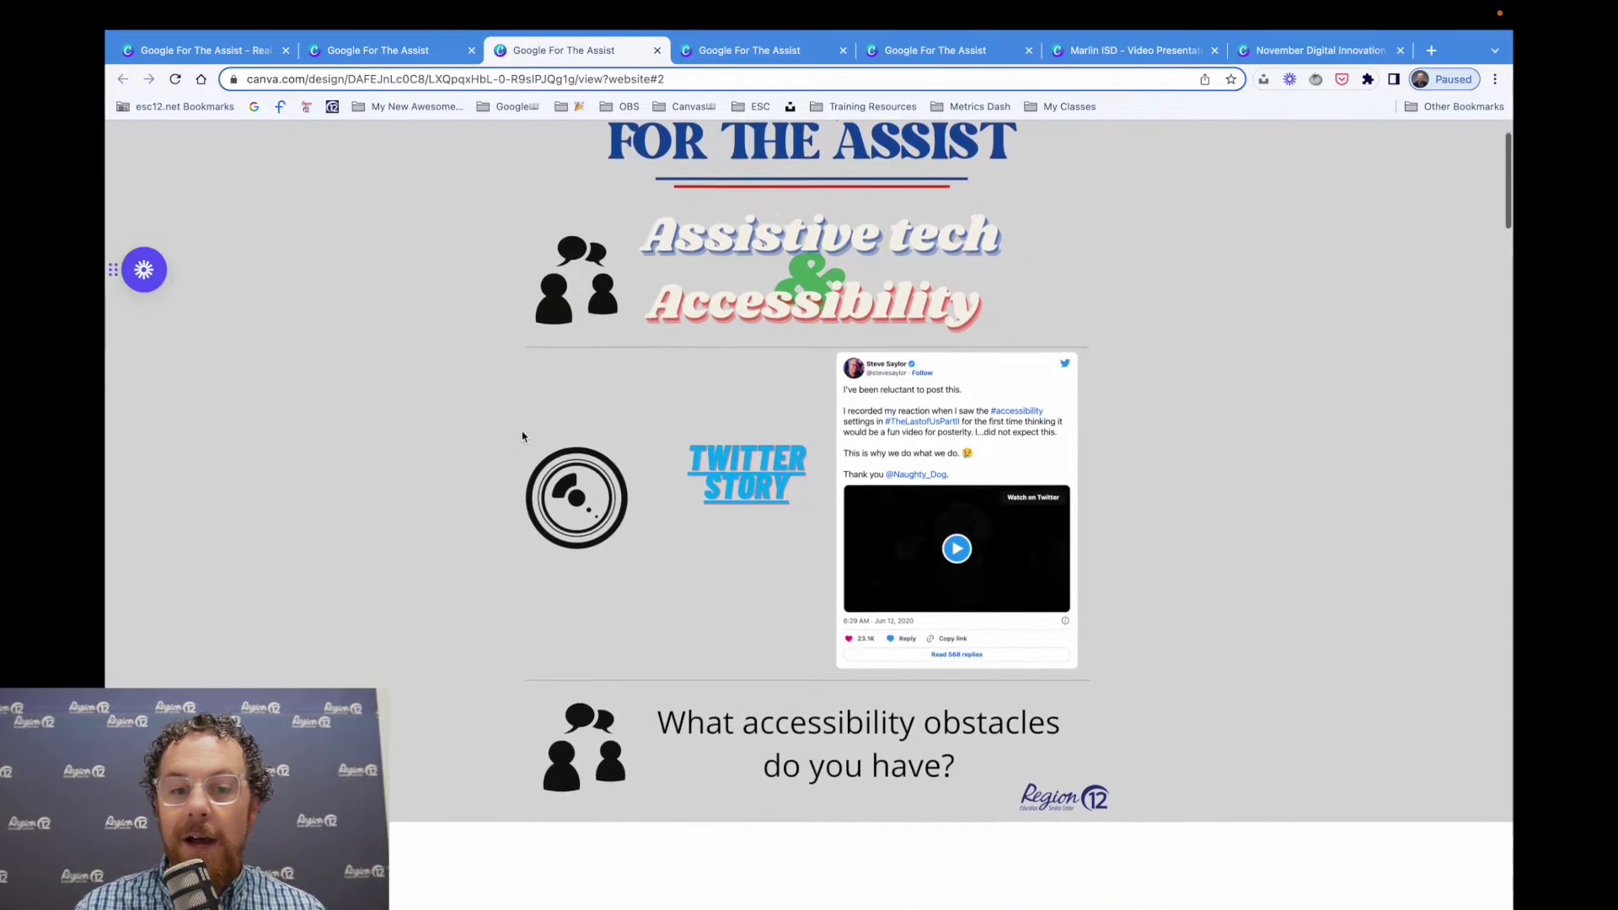
{"action": "scroll", "coordinate": [522, 436], "scroll_direction": "down", "scroll_amount": 5}
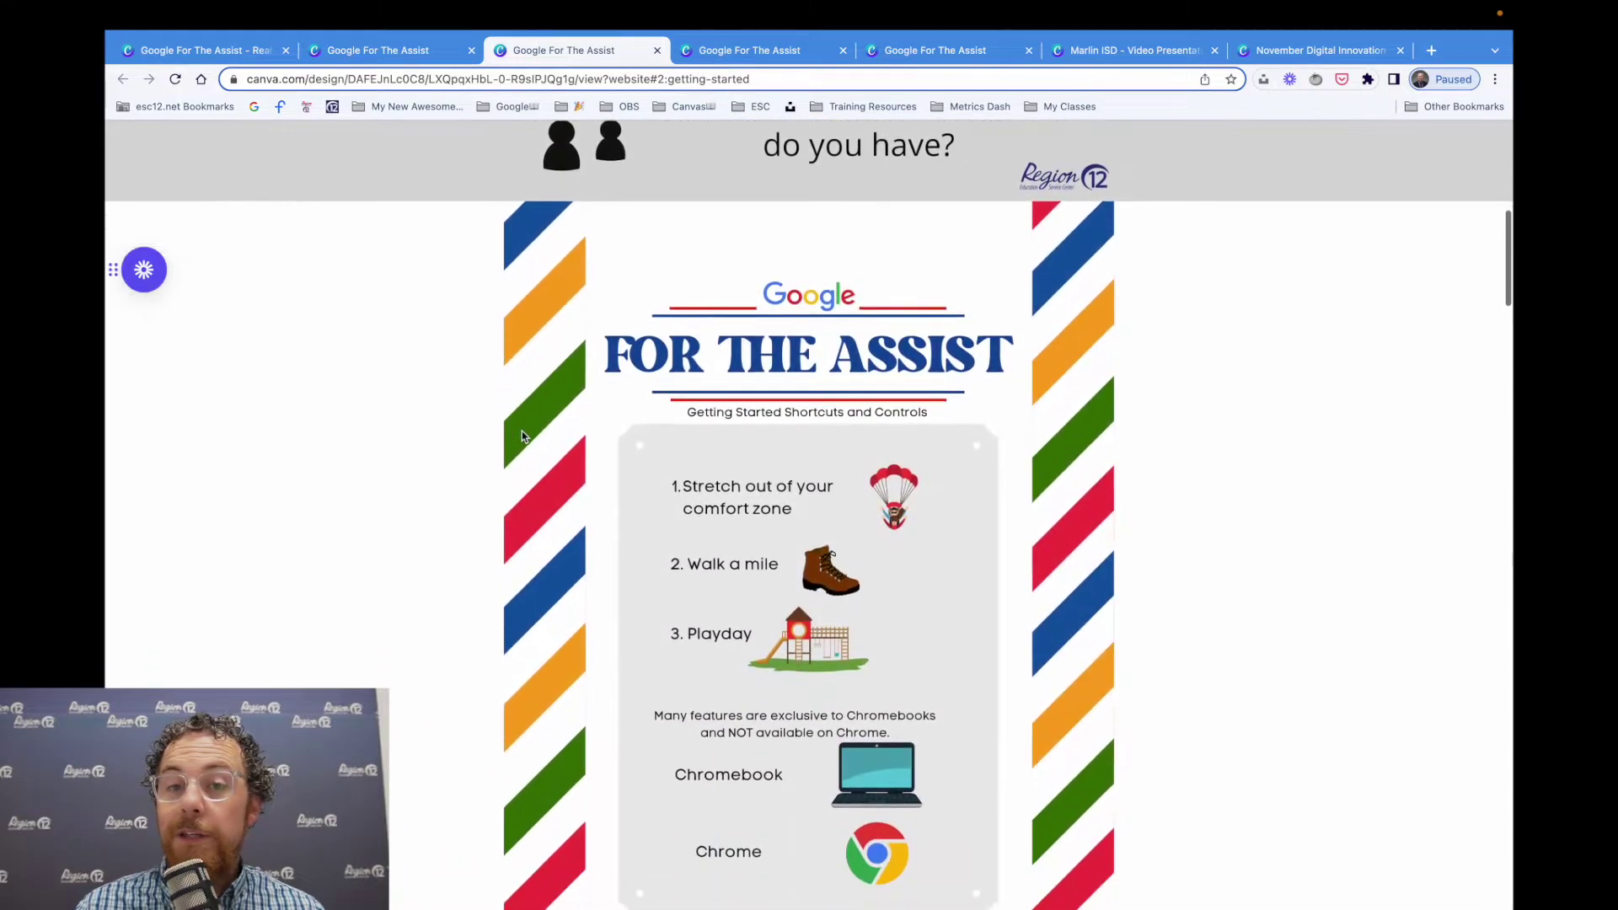
{"action": "scroll", "coordinate": [522, 436], "scroll_direction": "down", "scroll_amount": 10}
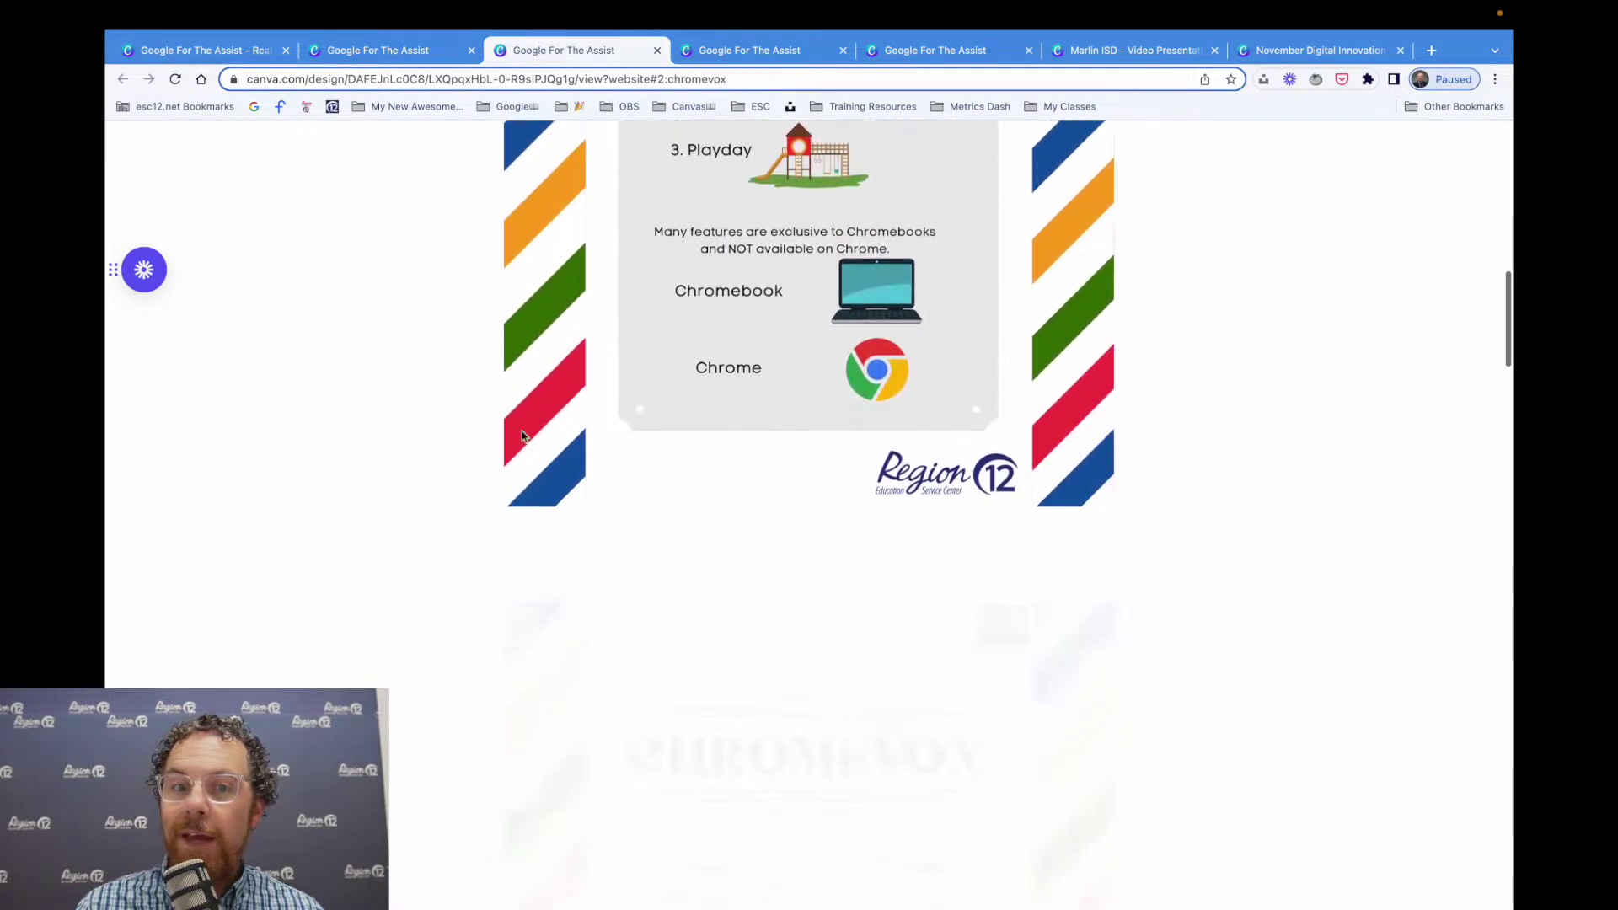
{"action": "scroll", "coordinate": [522, 431], "scroll_direction": "down", "scroll_amount": 2}
{"action": "left_click", "coordinate": [202, 50]}
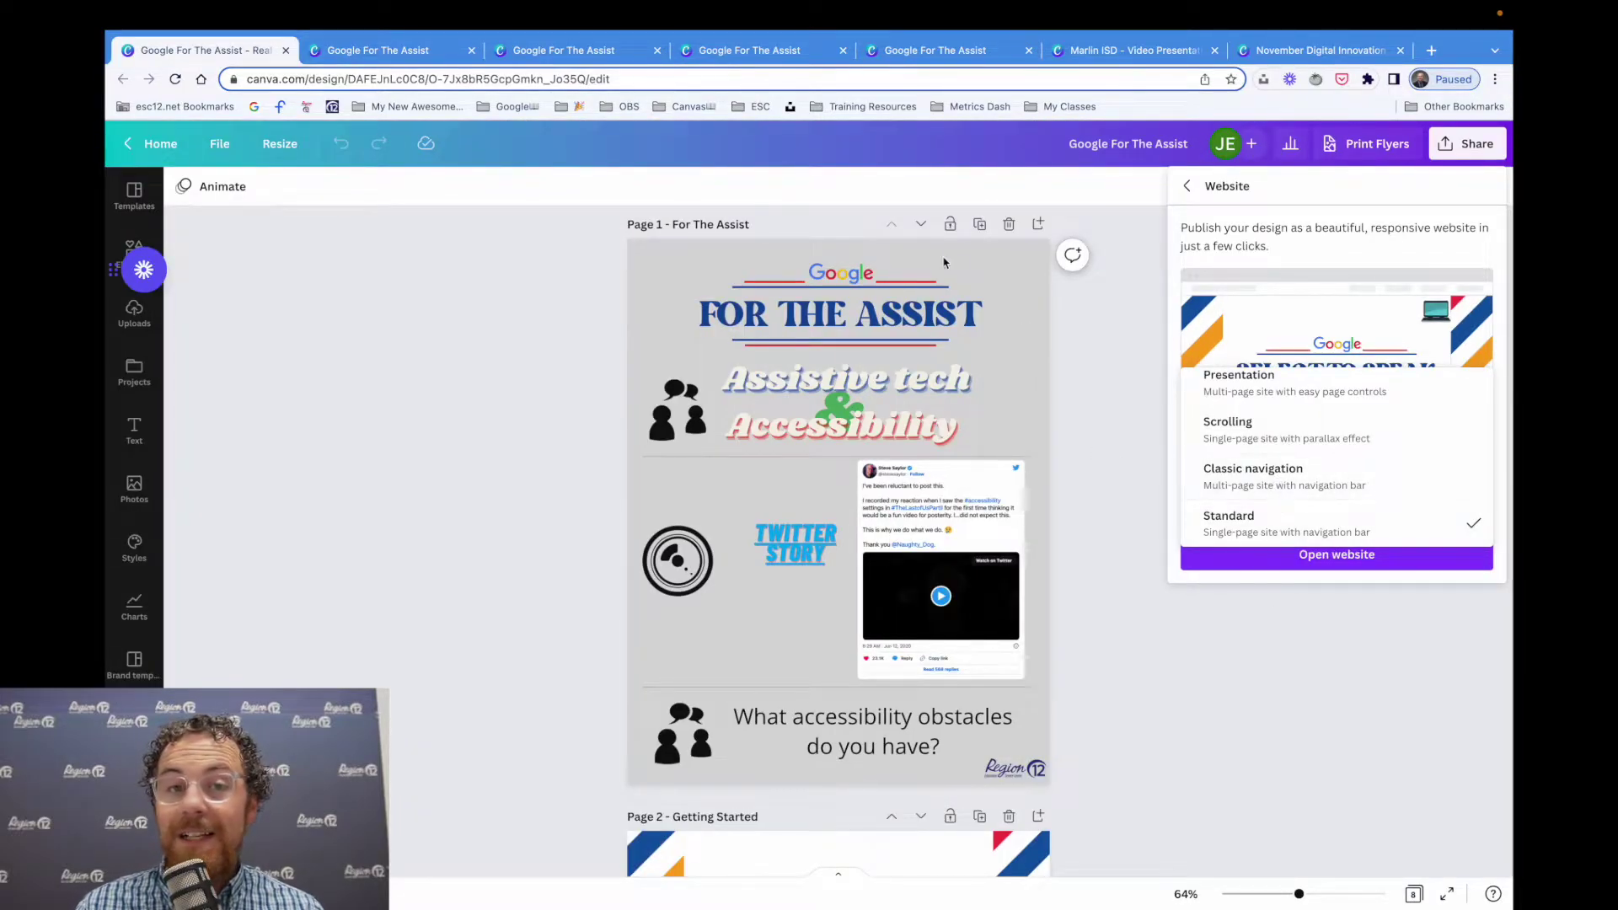
- In the navigation-bar site's tab, jump to the Magnification page and scroll through it
{"action": "left_click", "coordinate": [729, 51]}
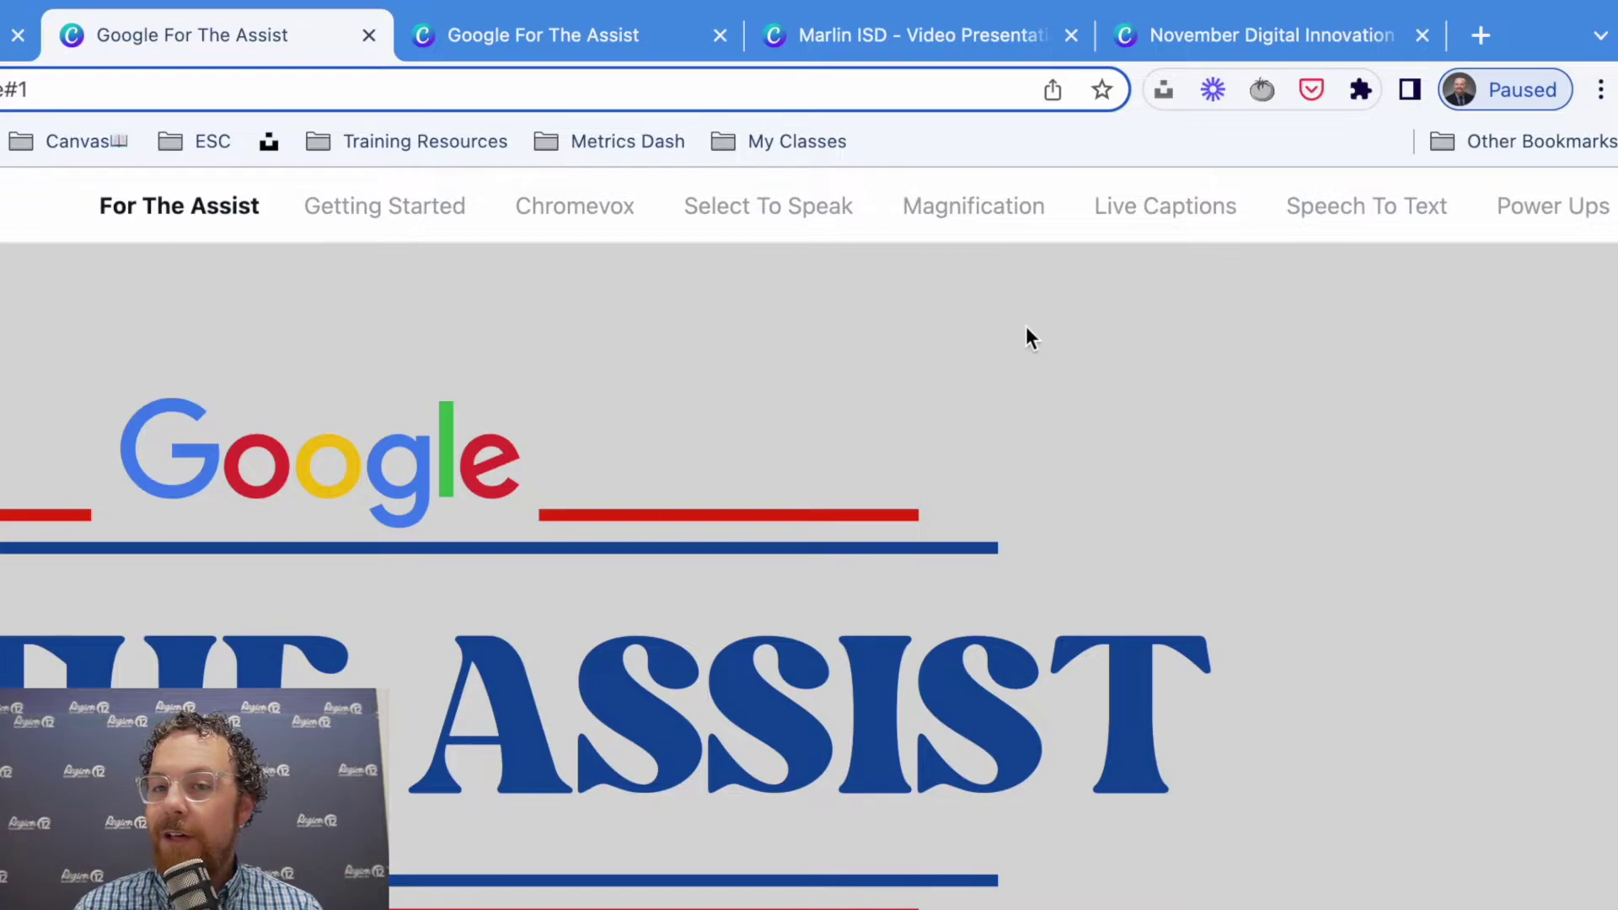
{"action": "left_click", "coordinate": [977, 211]}
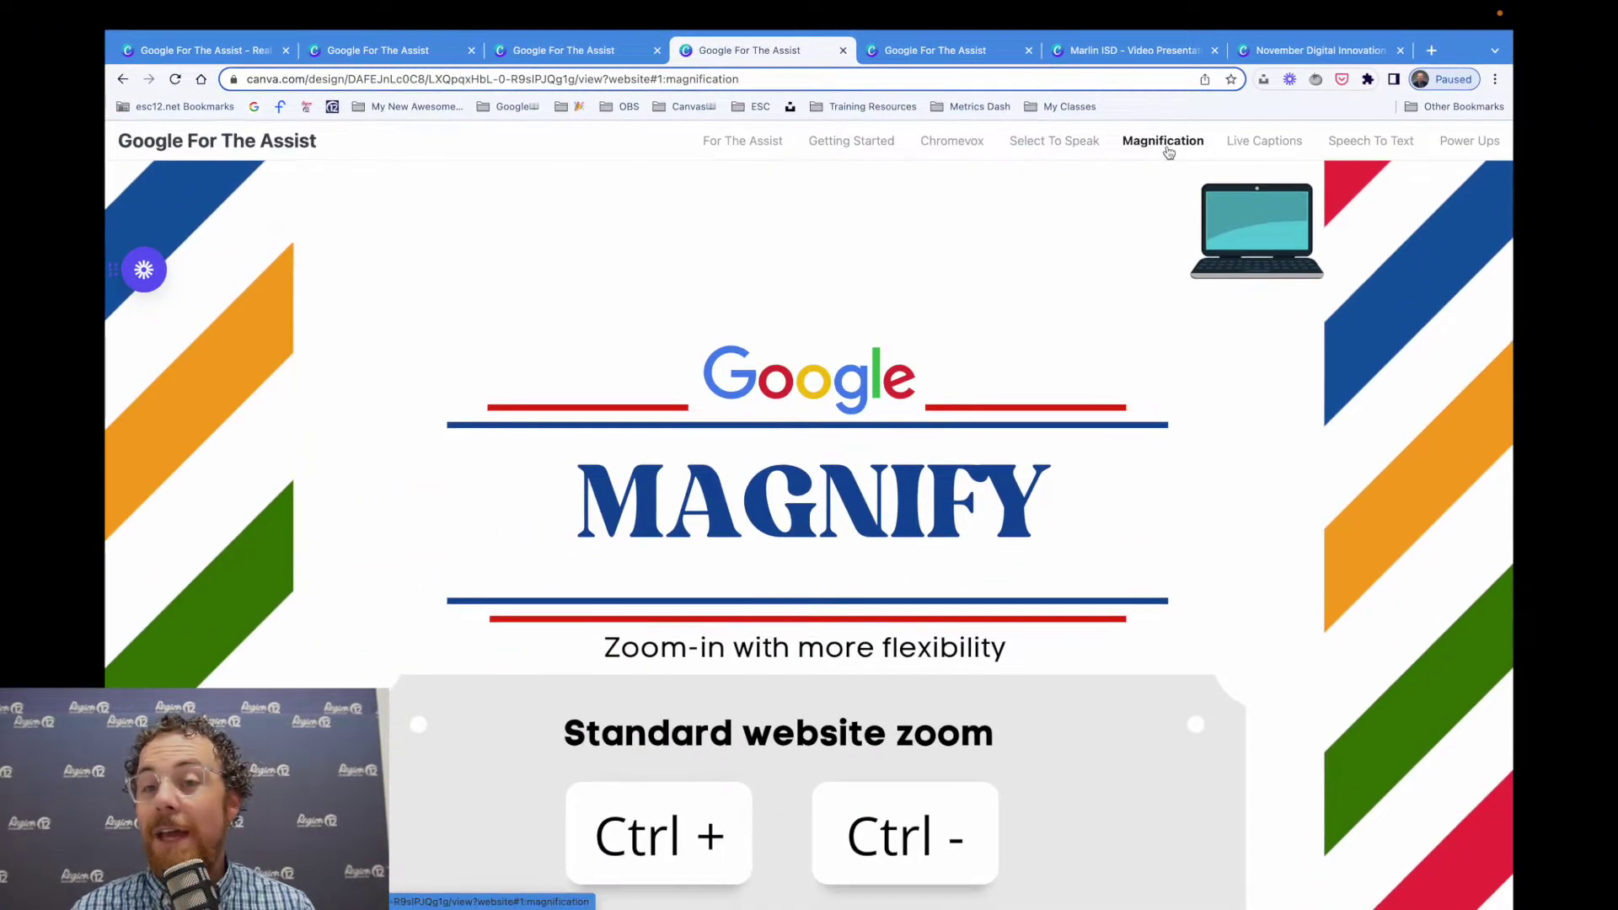
{"action": "scroll", "coordinate": [1071, 558], "scroll_direction": "down", "scroll_amount": 5}
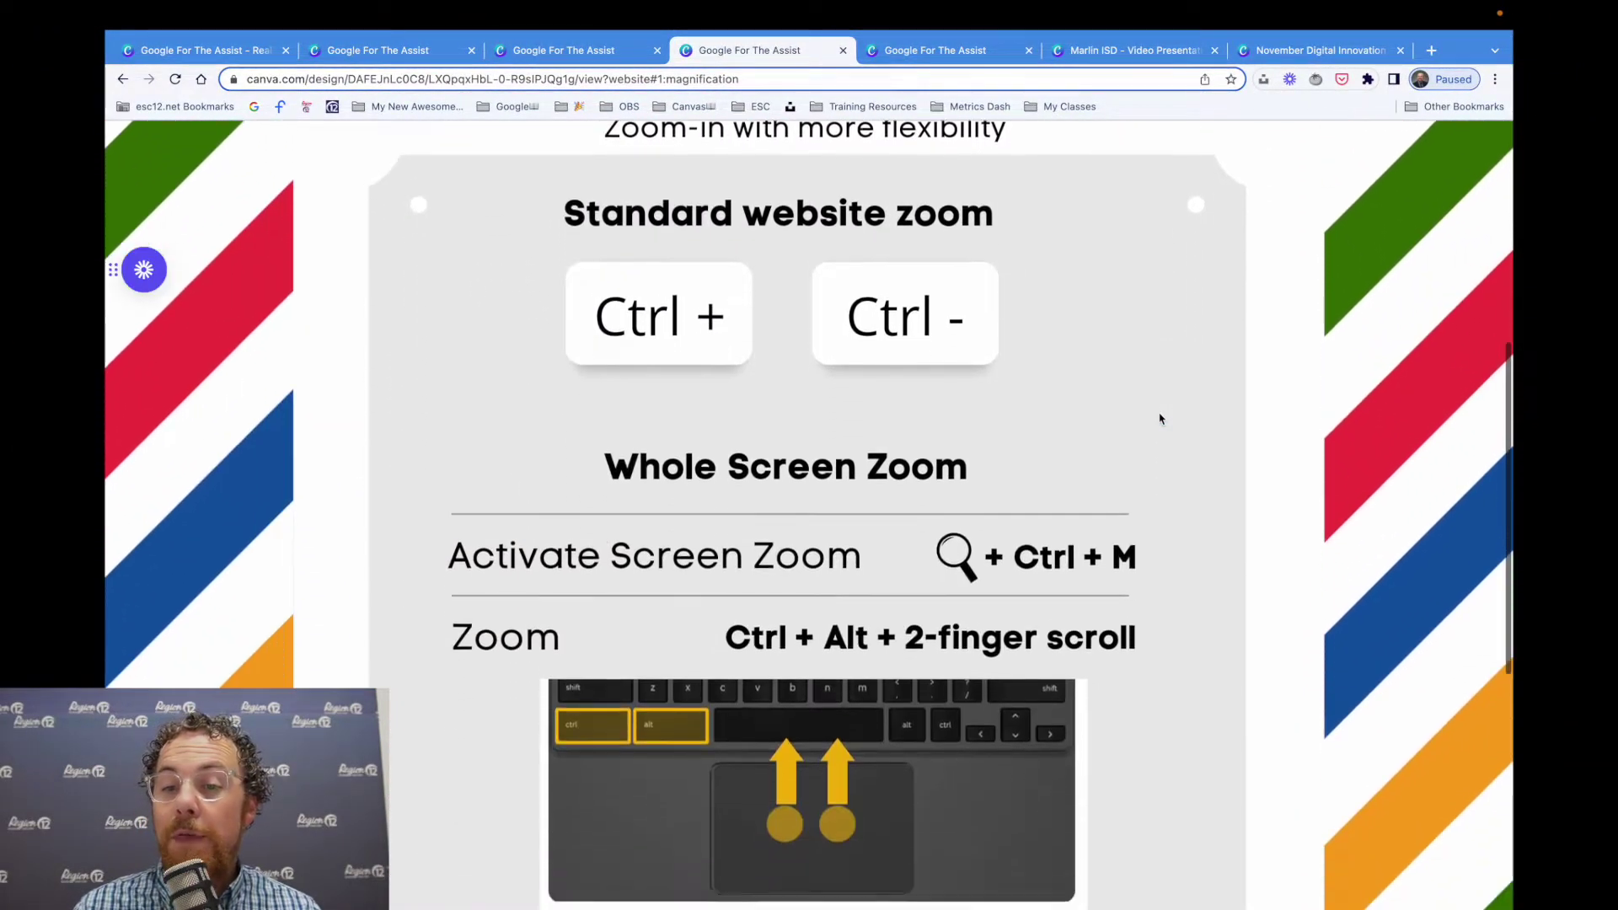
{"action": "scroll", "coordinate": [1159, 419], "scroll_direction": "down", "scroll_amount": 6}
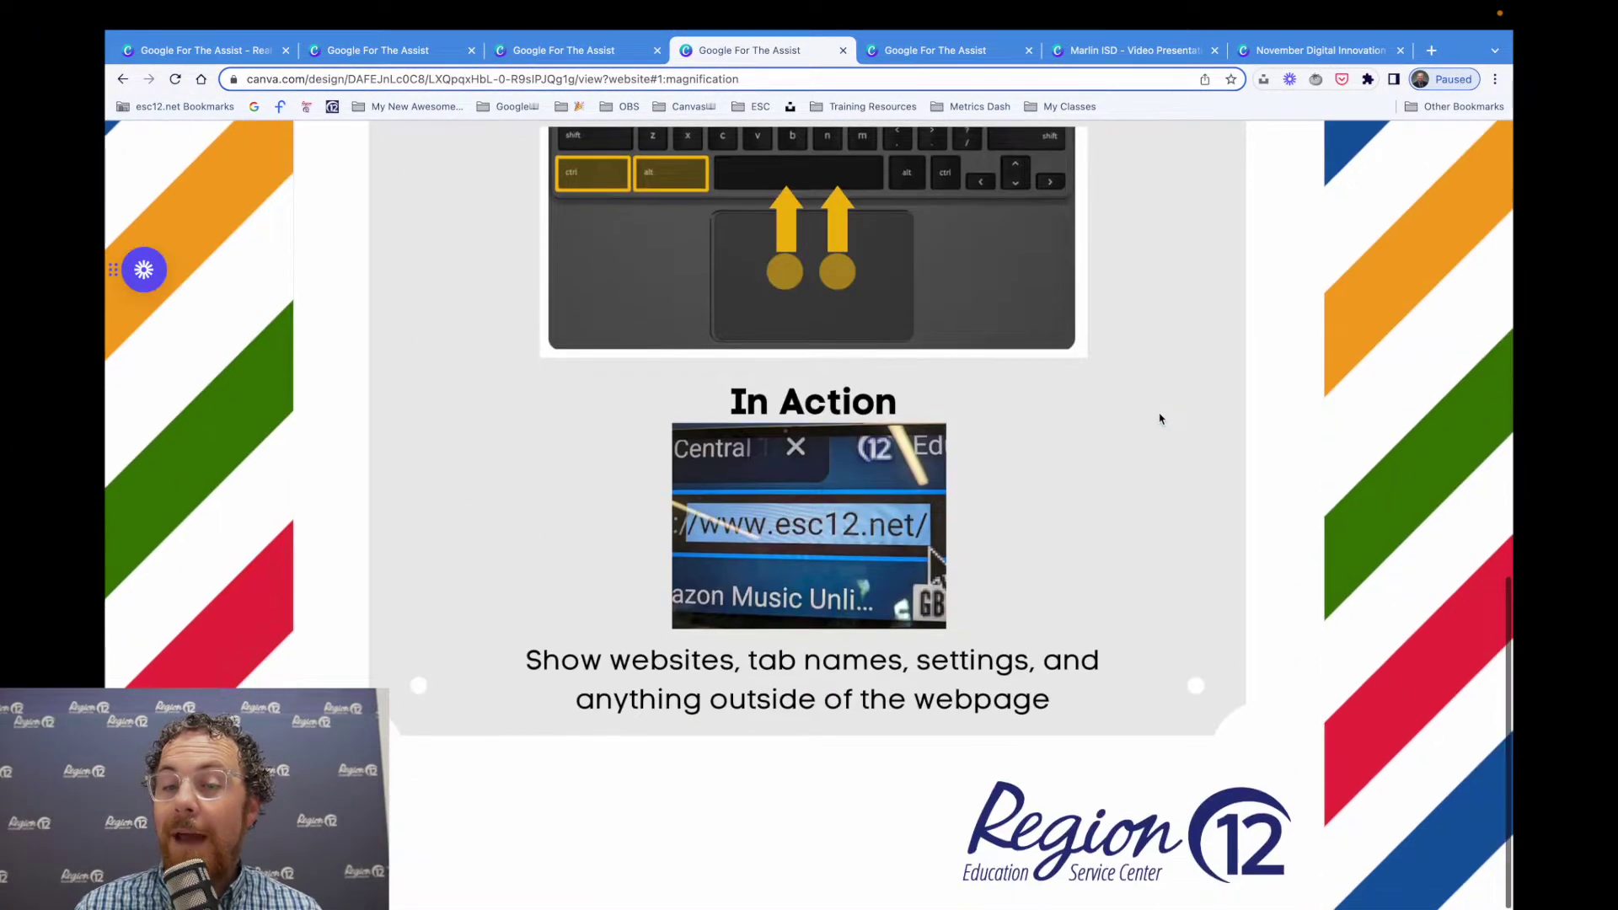
{"action": "scroll", "coordinate": [1159, 418], "scroll_direction": "up", "scroll_amount": 10}
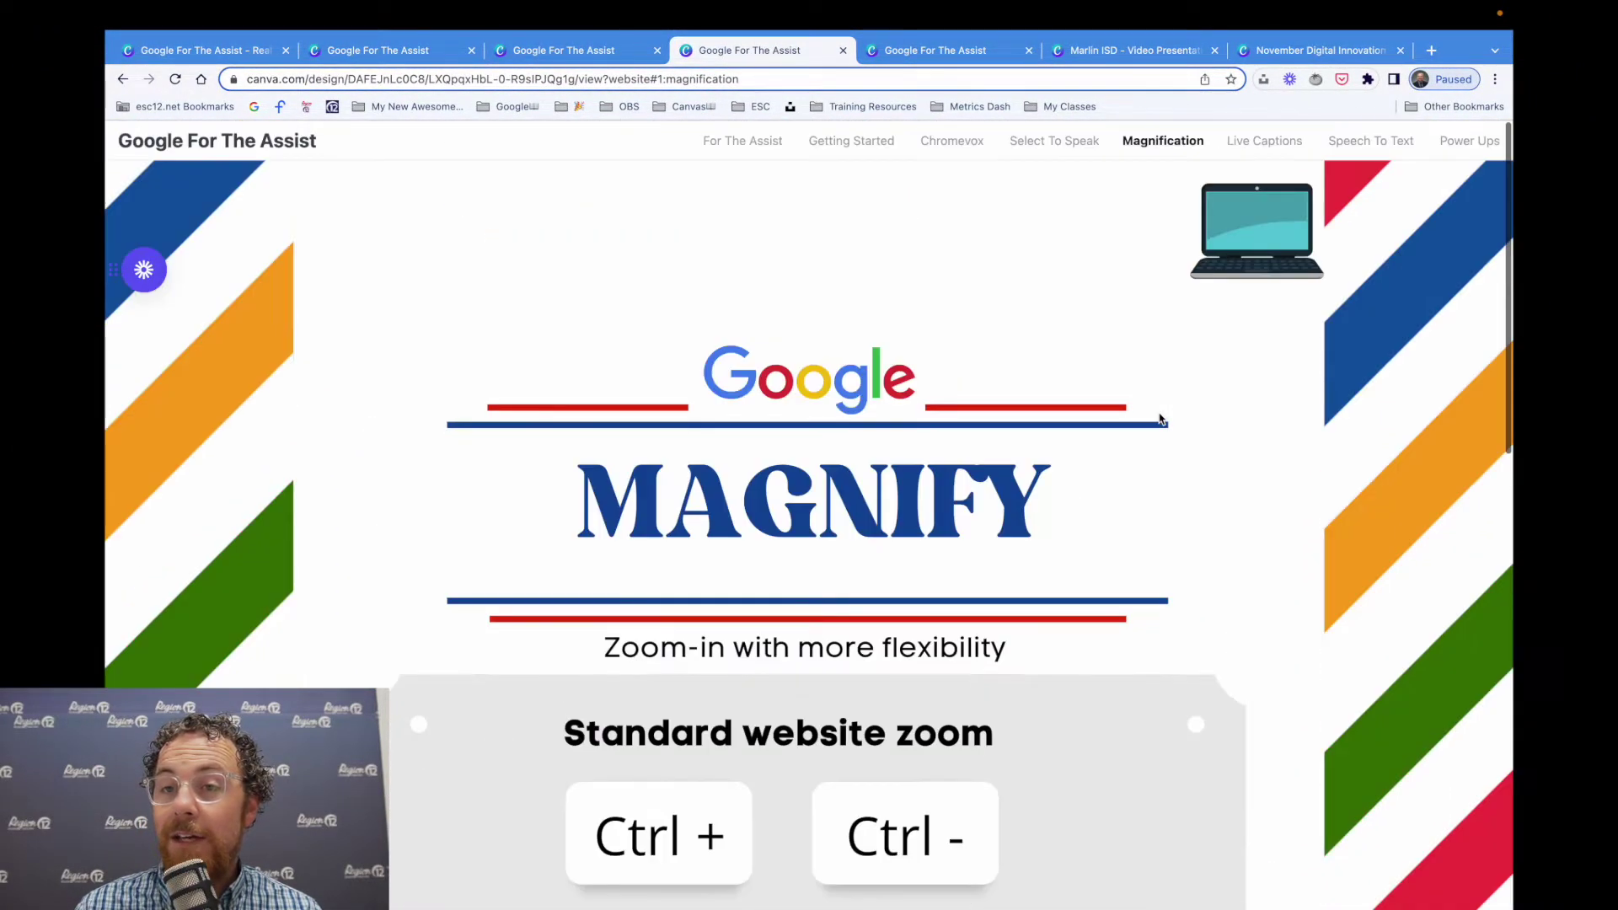
- Jump to the For The Assist section, scroll down it, then return to the design editor
{"action": "left_click", "coordinate": [728, 144]}
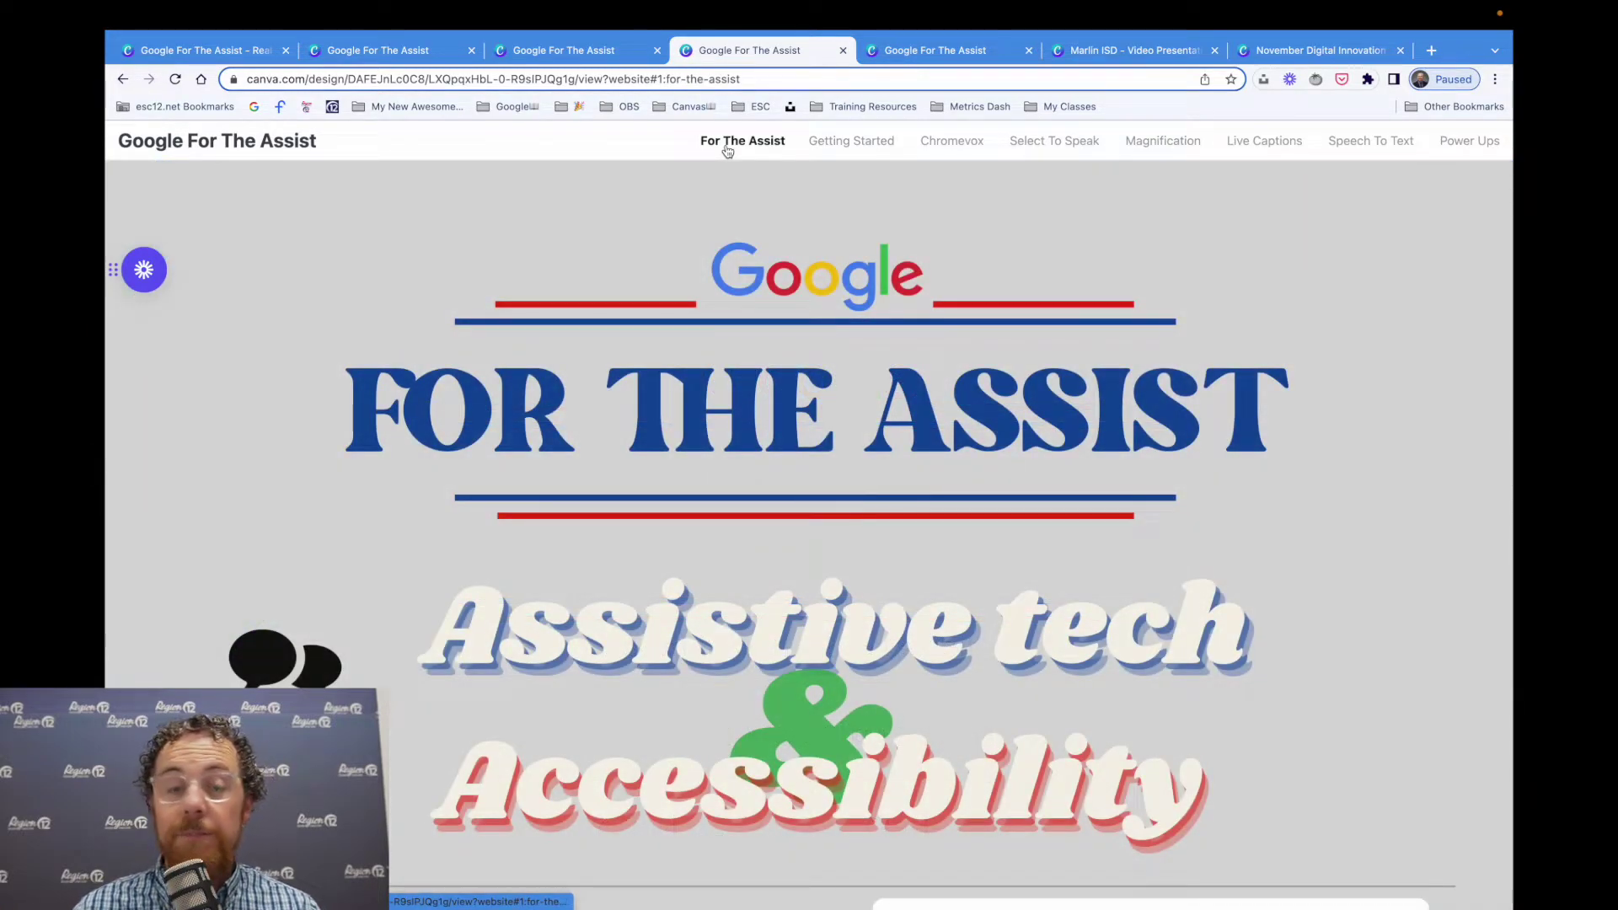
{"action": "scroll", "coordinate": [784, 478], "scroll_direction": "down", "scroll_amount": 10}
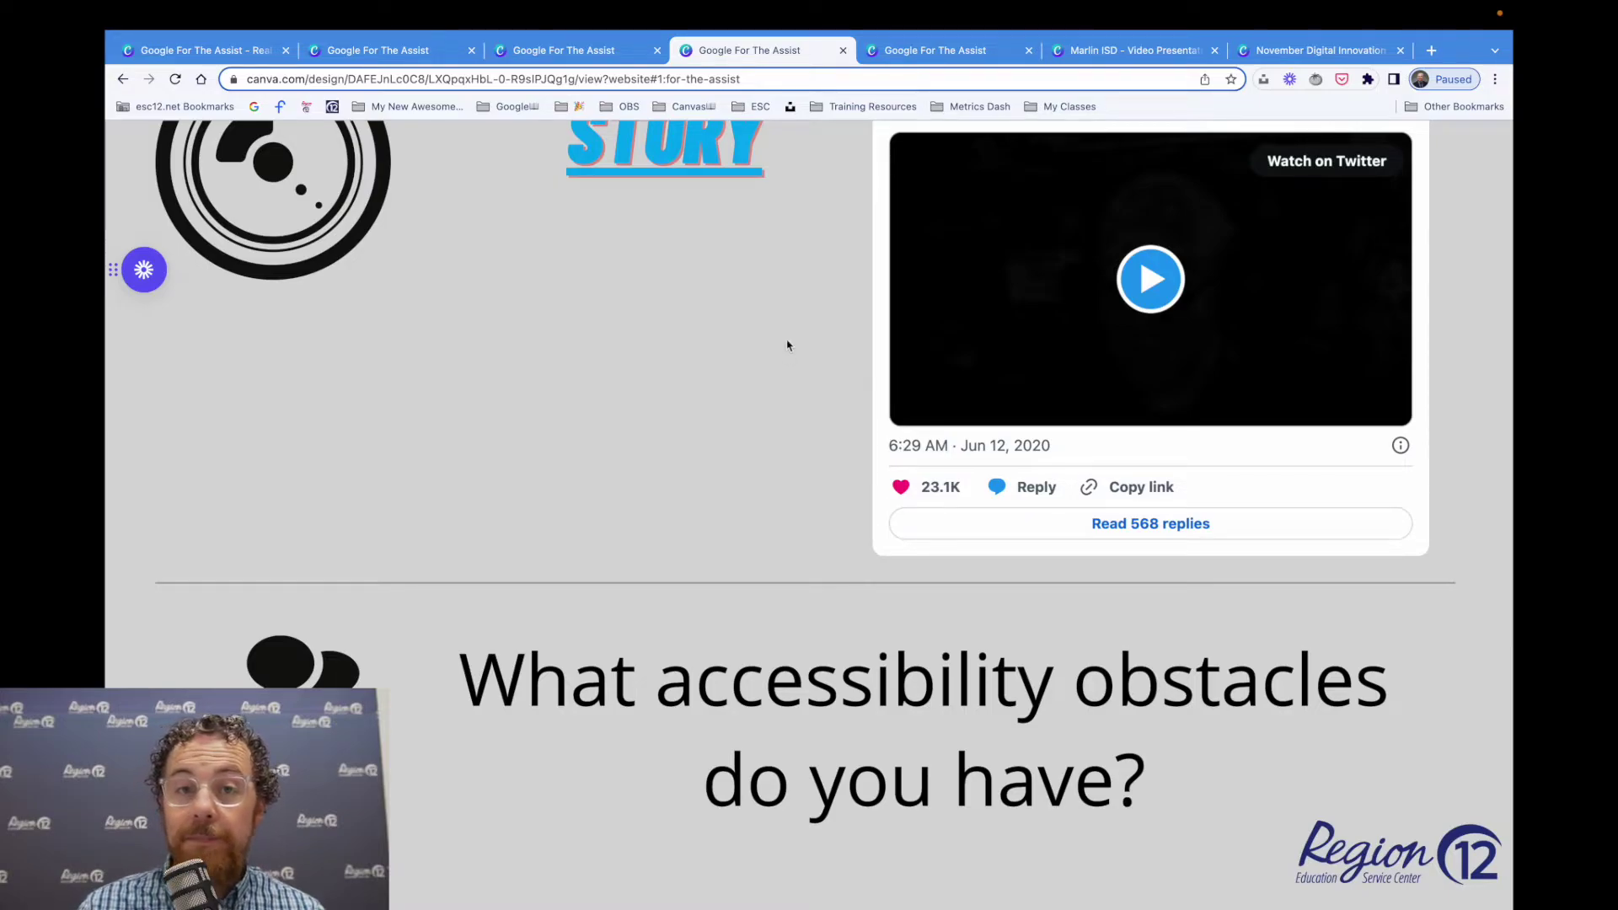
{"action": "key", "text": "super+1"}
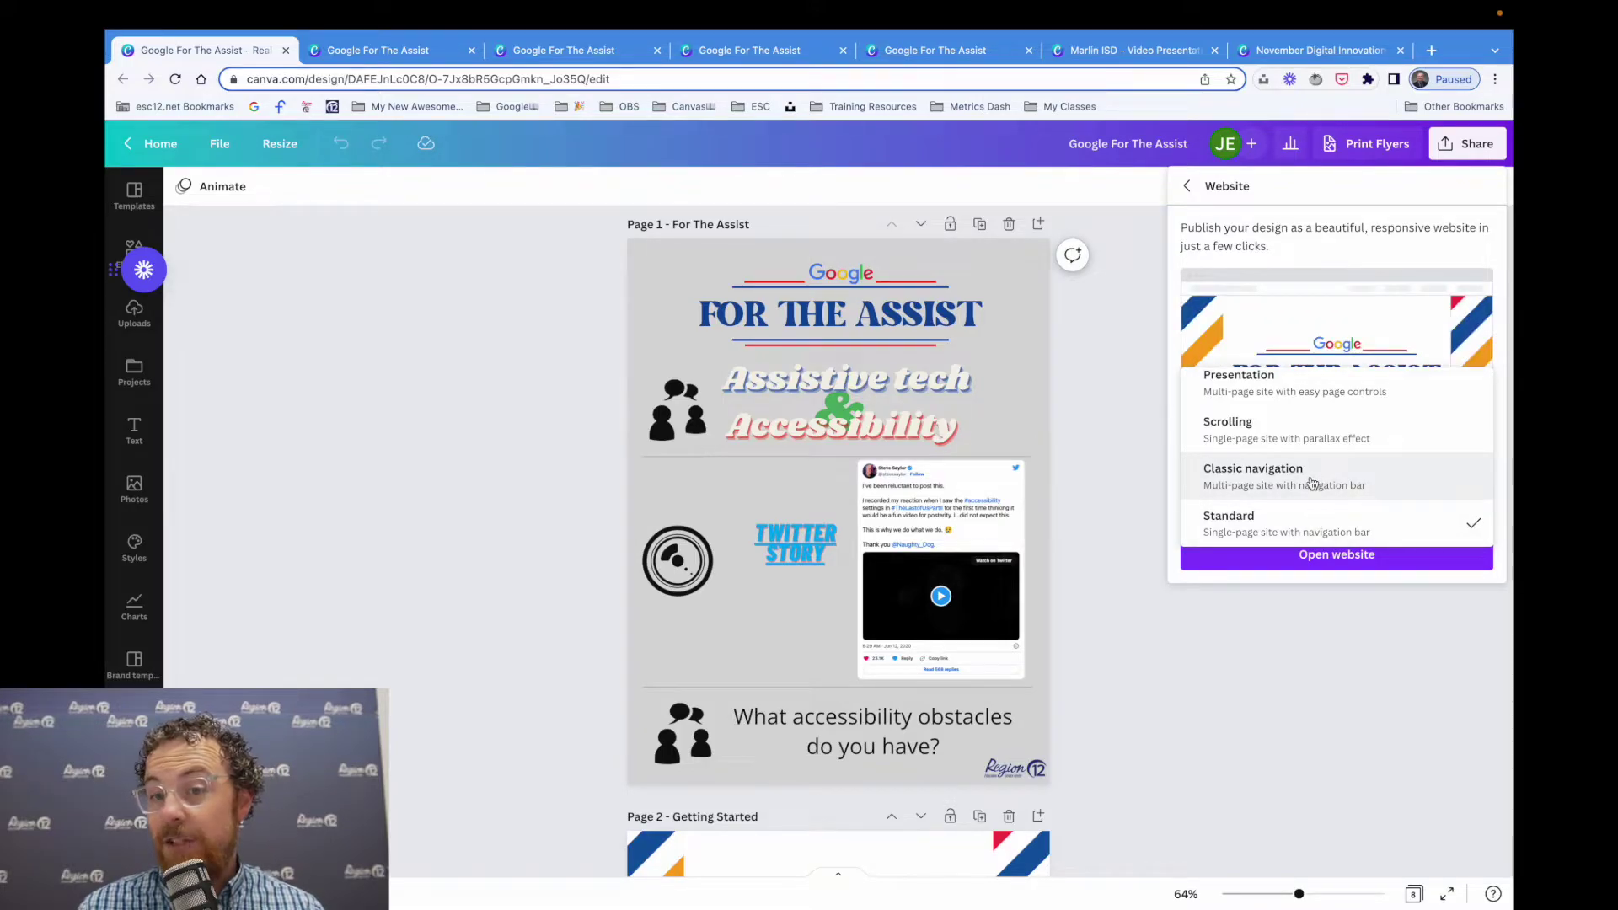
- Scroll the Standard-style site from its title down to the Chromevox shortcuts, then return to the editor
{"action": "left_click", "coordinate": [931, 52]}
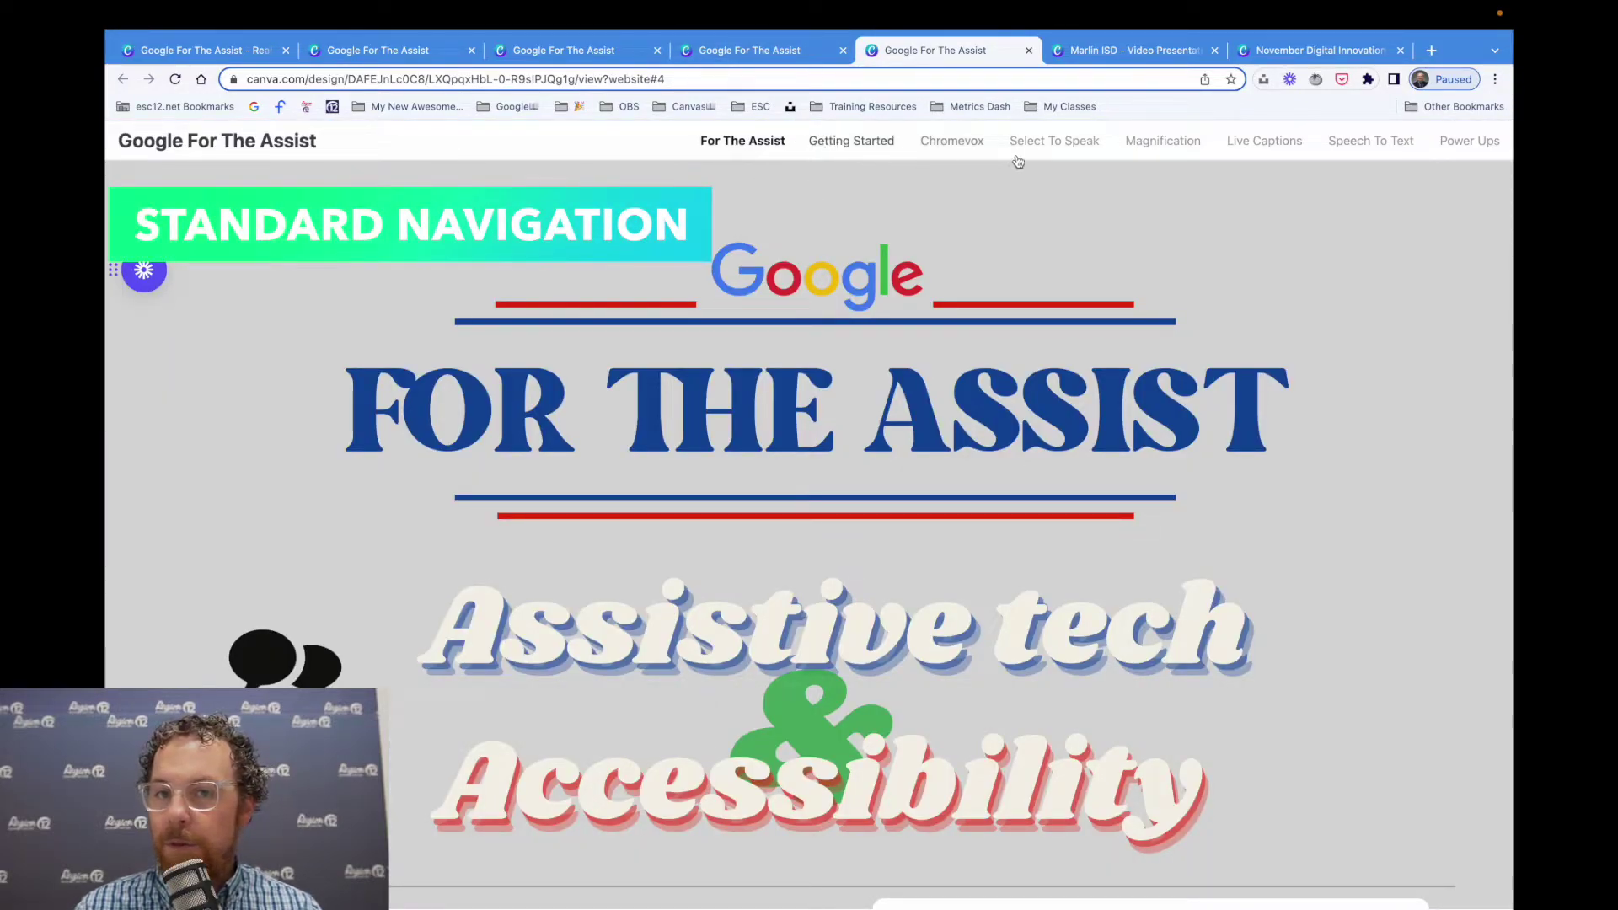
{"action": "scroll", "coordinate": [923, 270], "scroll_direction": "down", "scroll_amount": 4}
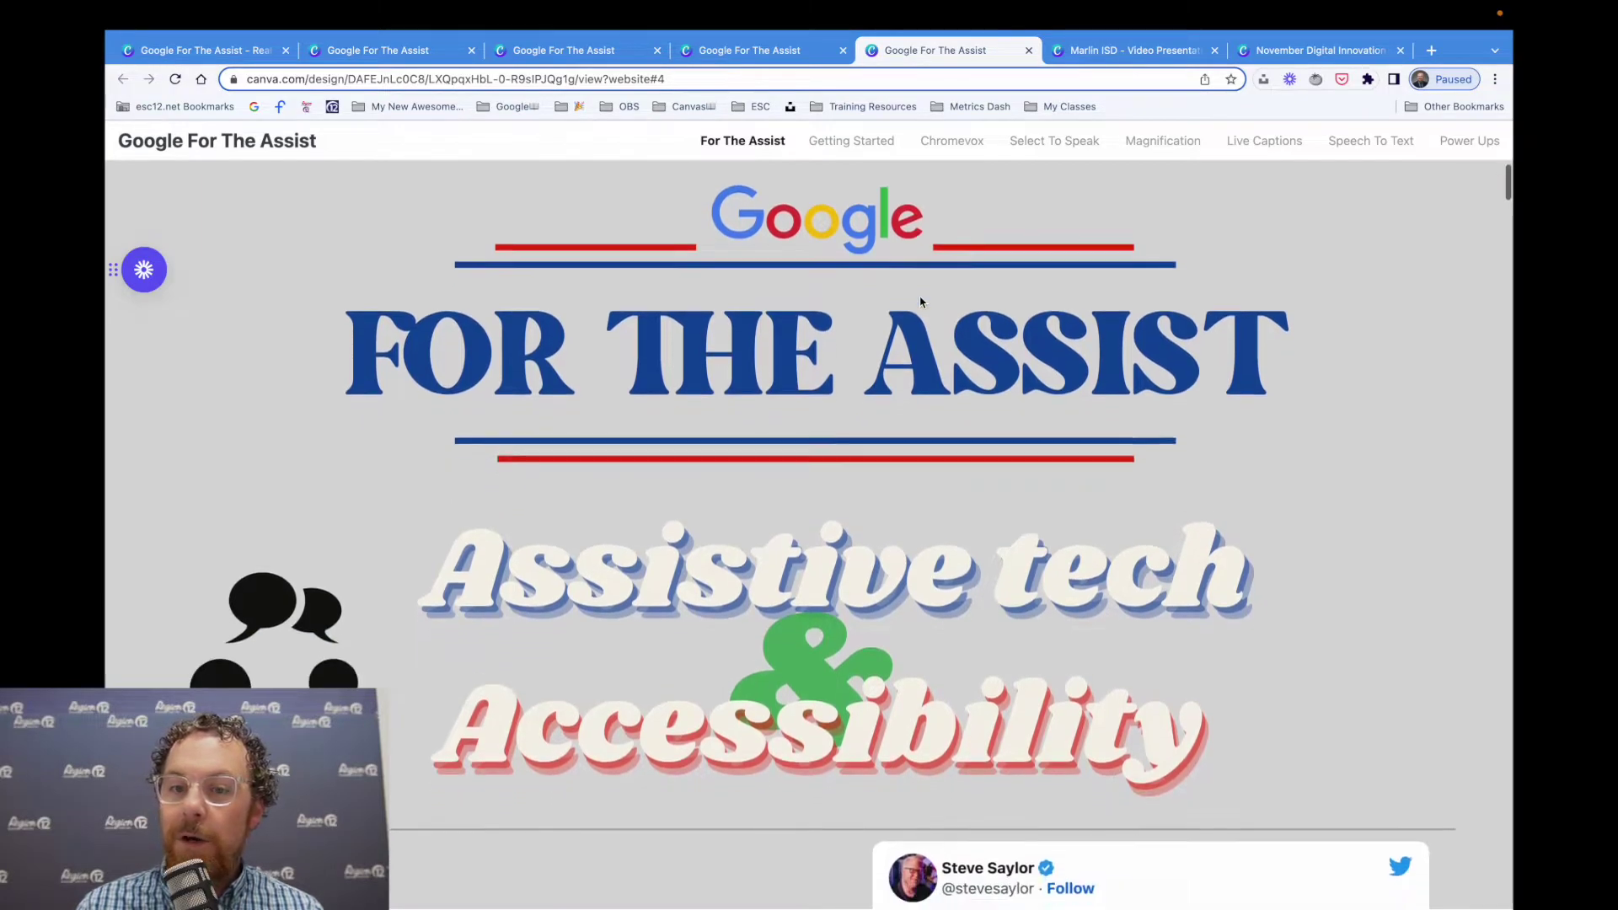
{"action": "scroll", "coordinate": [921, 296], "scroll_direction": "down", "scroll_amount": 8}
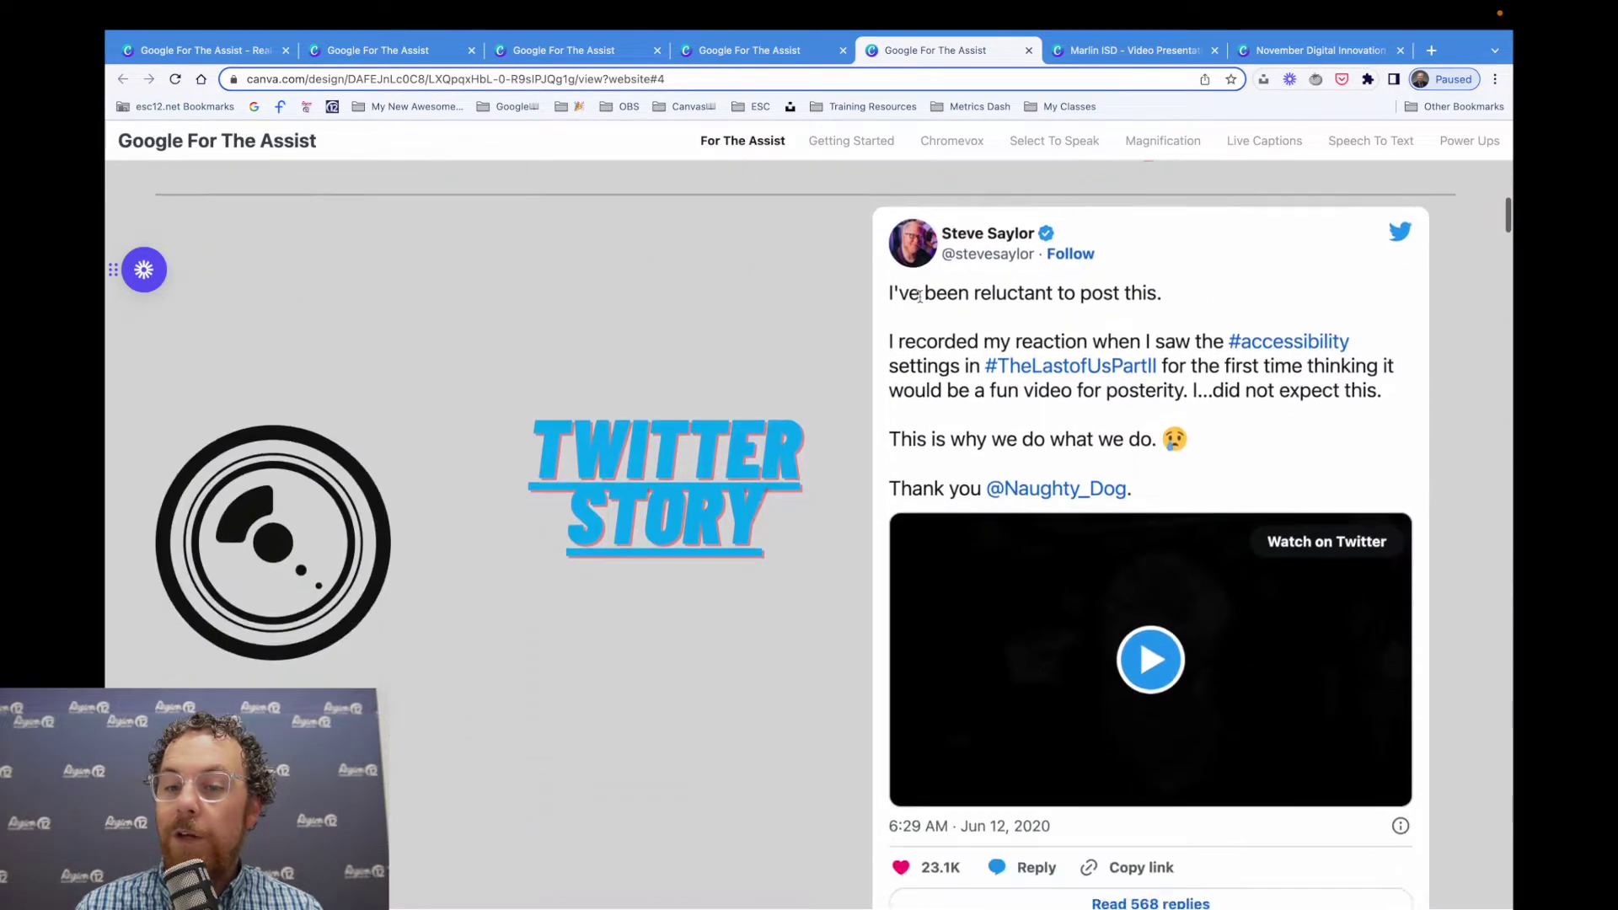
{"action": "scroll", "coordinate": [868, 518], "scroll_direction": "down", "scroll_amount": 9}
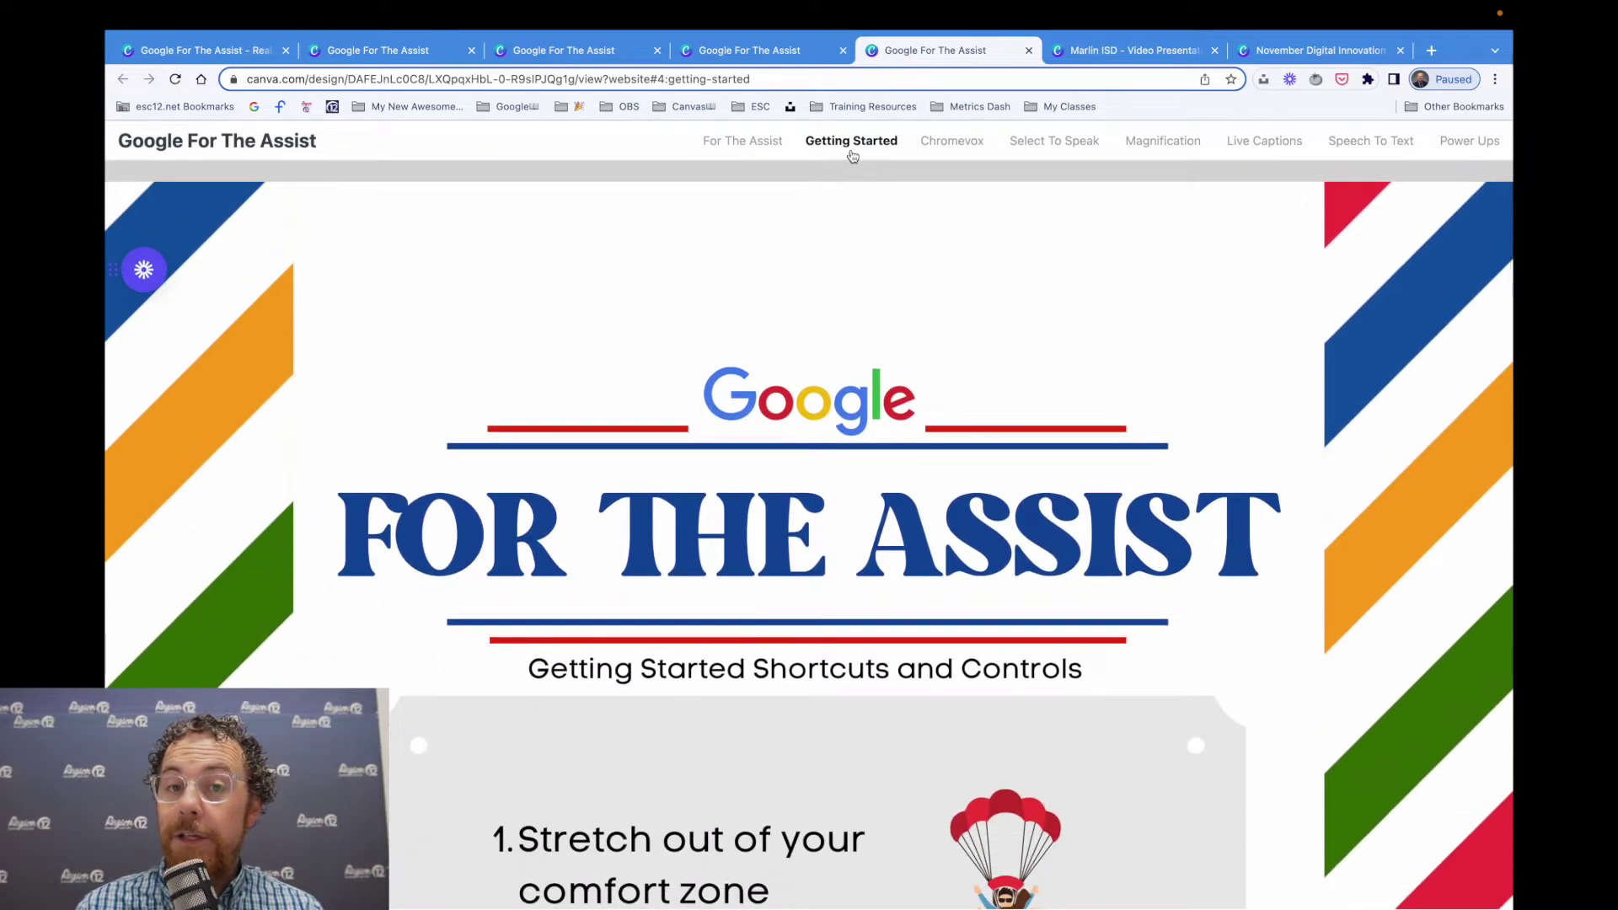
{"action": "scroll", "coordinate": [884, 501], "scroll_direction": "down", "scroll_amount": 10}
{"action": "scroll", "coordinate": [884, 500], "scroll_direction": "down", "scroll_amount": 15}
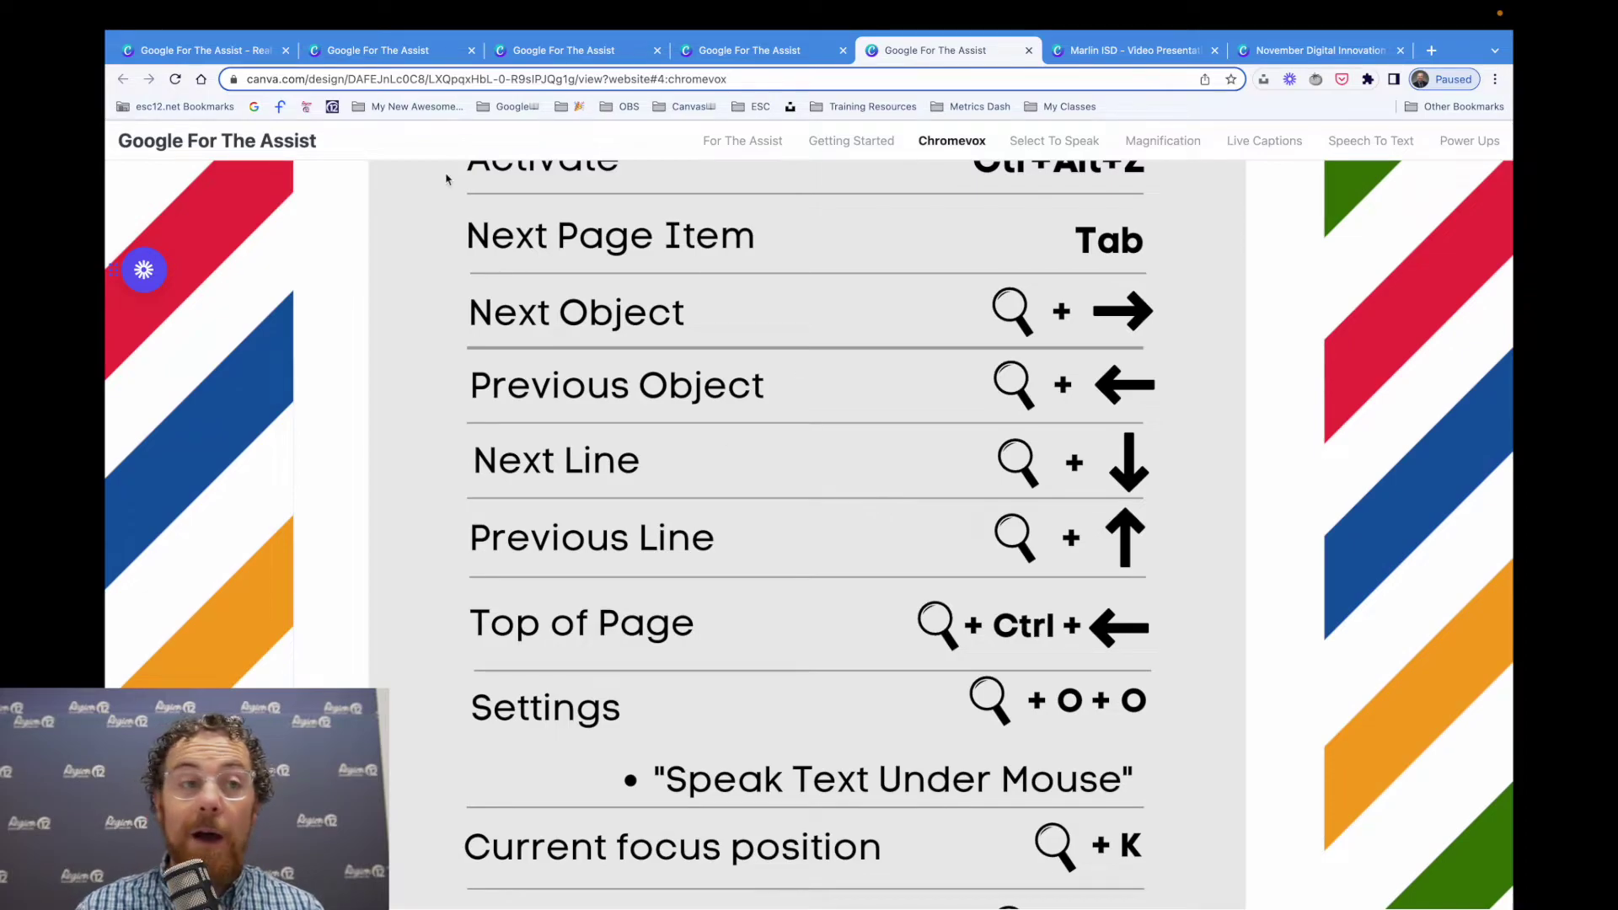
{"action": "left_click", "coordinate": [198, 49]}
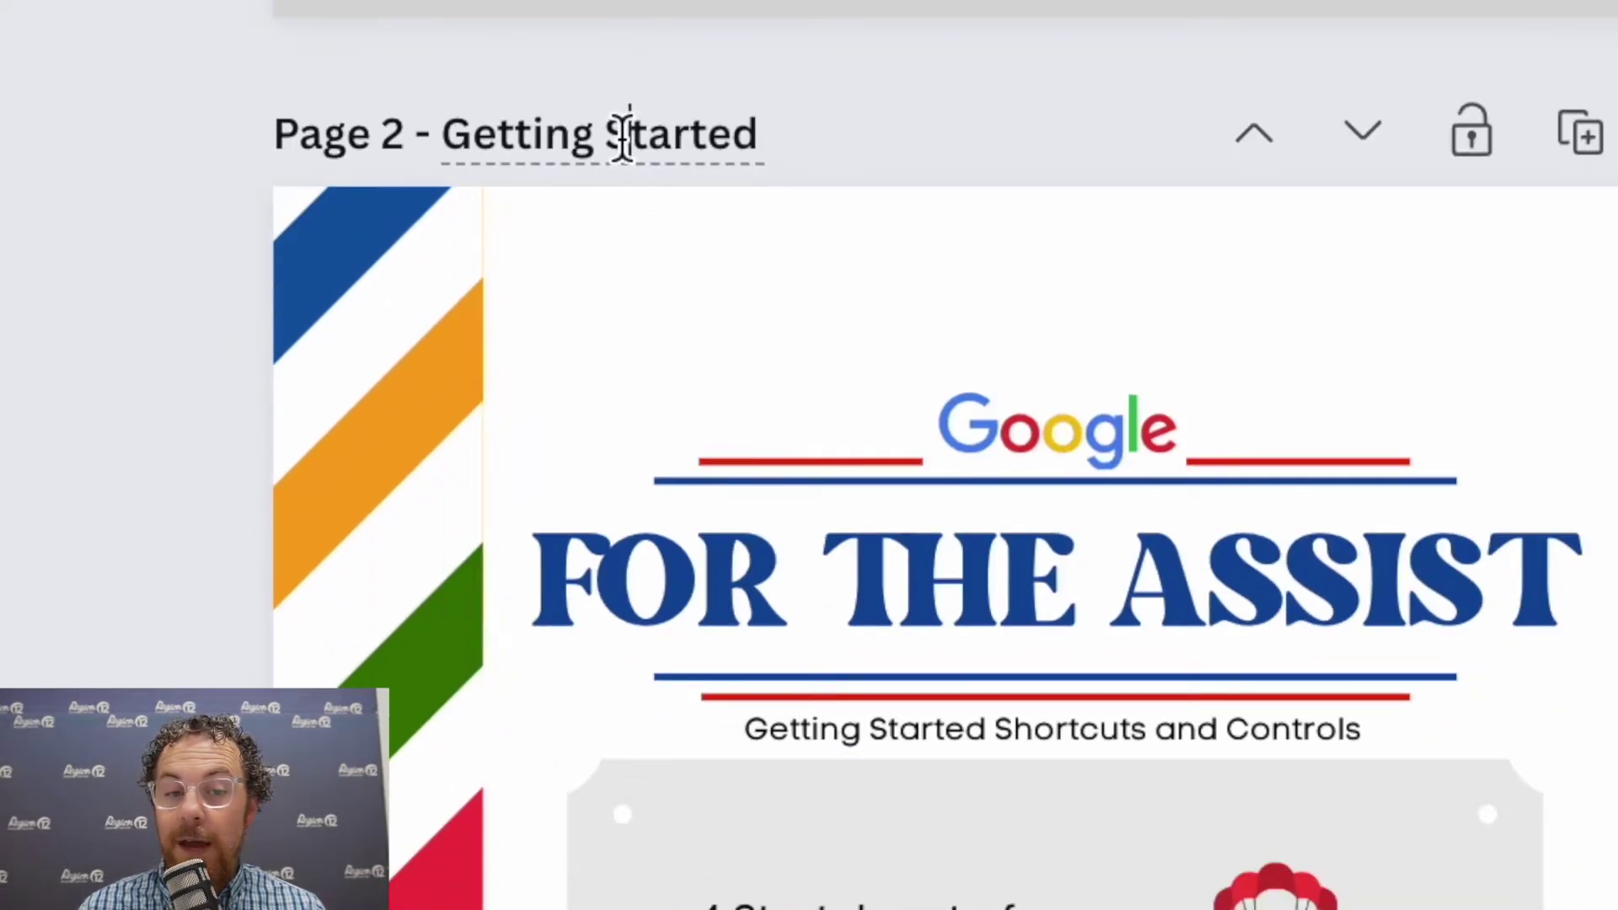
- Select the 'Getting Started' page title, then switch to the November Digital Innovation Meeting design
{"action": "double_click", "coordinate": [622, 134]}
{"action": "left_click_drag", "start_coordinate": [622, 134], "coordinate": [239, 118]}
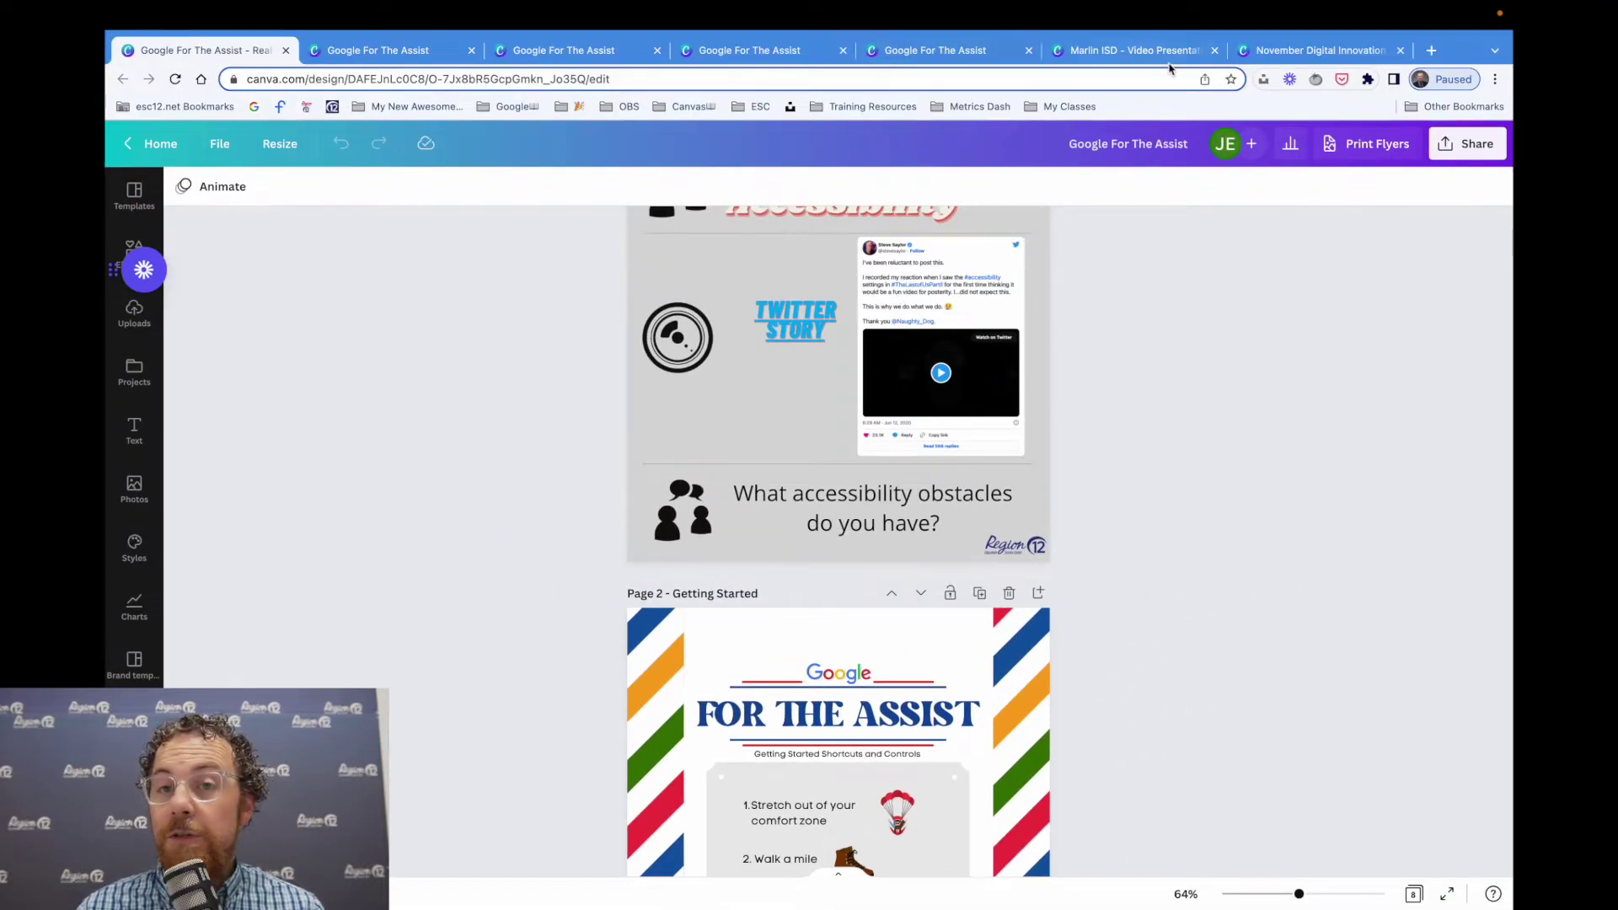
{"action": "left_click", "coordinate": [1272, 52]}
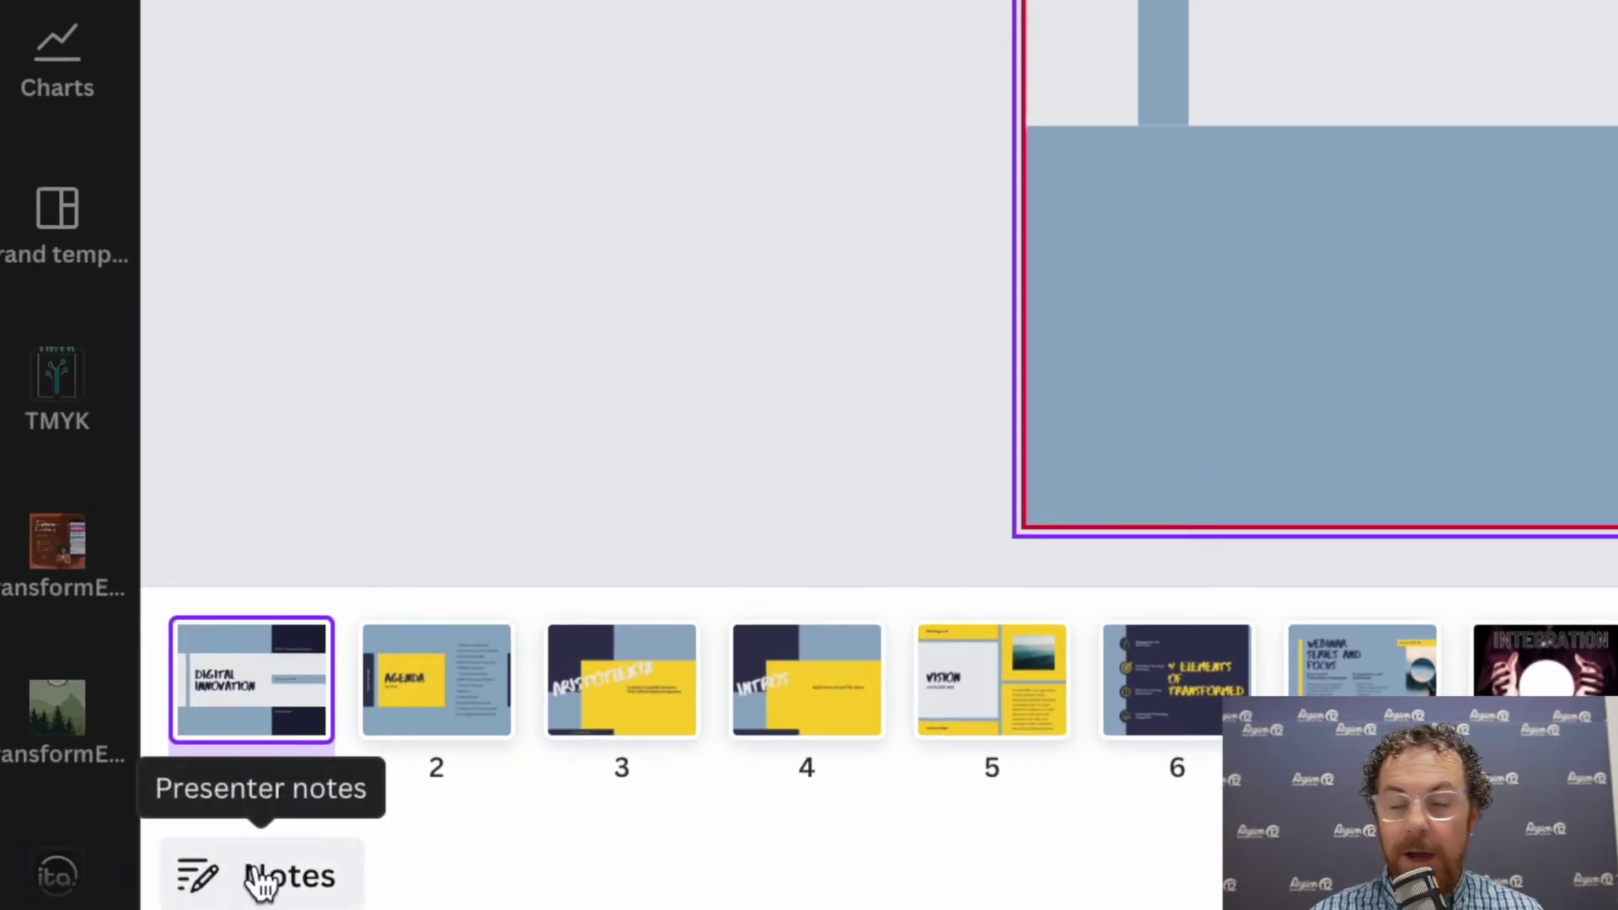
- Title that design's first page 'Home' in Notes, then go back to Google For The Assist
{"action": "left_click", "coordinate": [255, 886]}
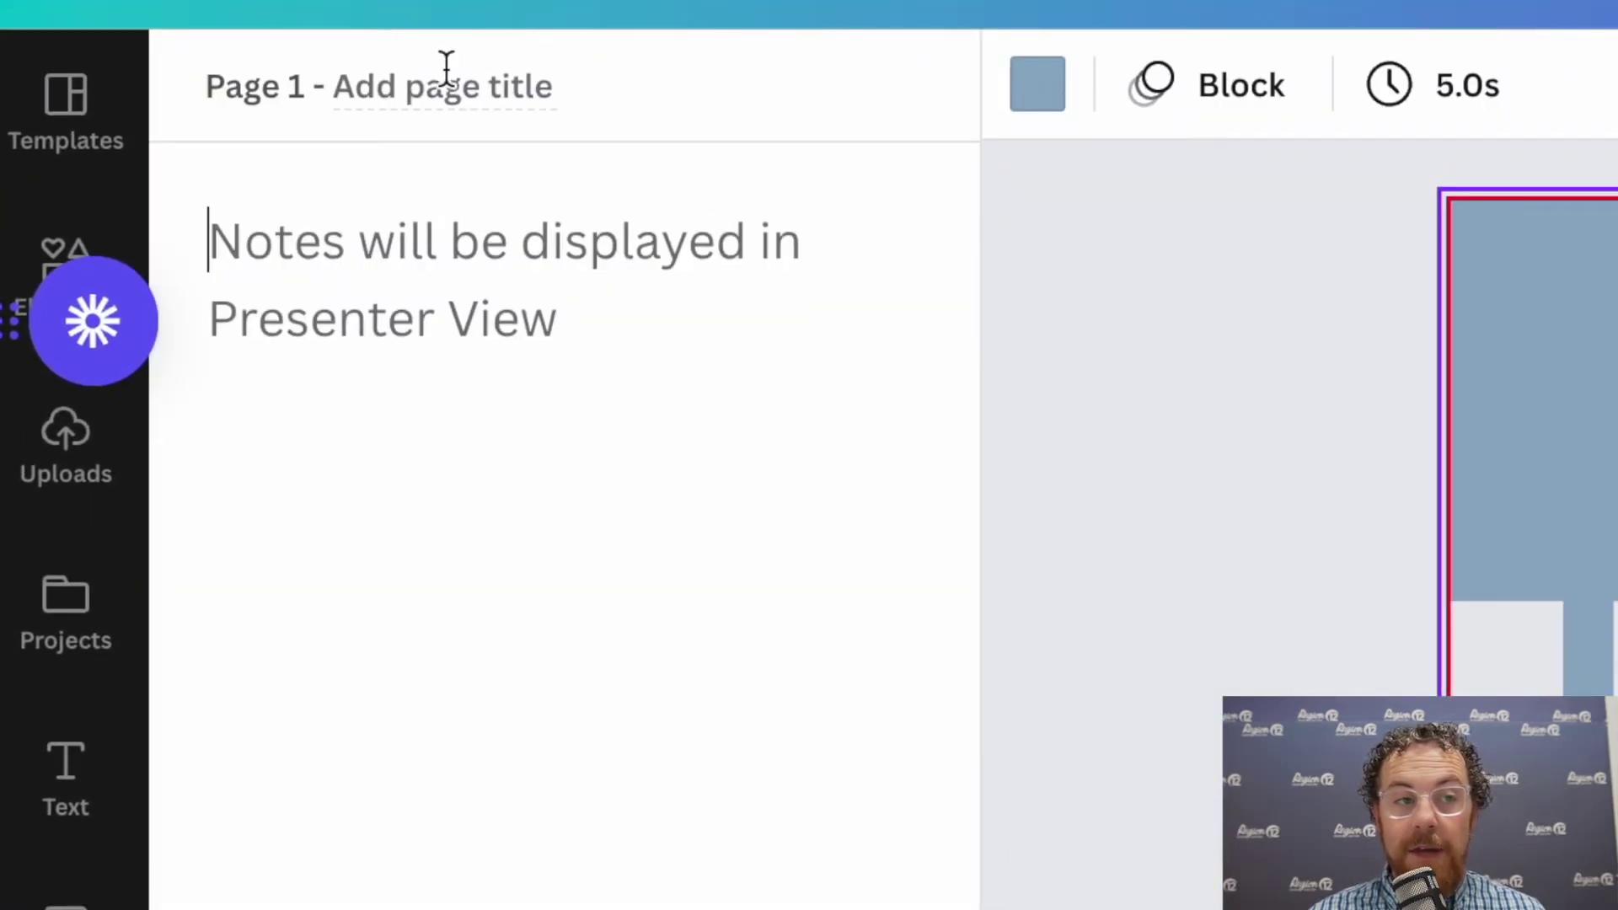
{"action": "left_click", "coordinate": [442, 72]}
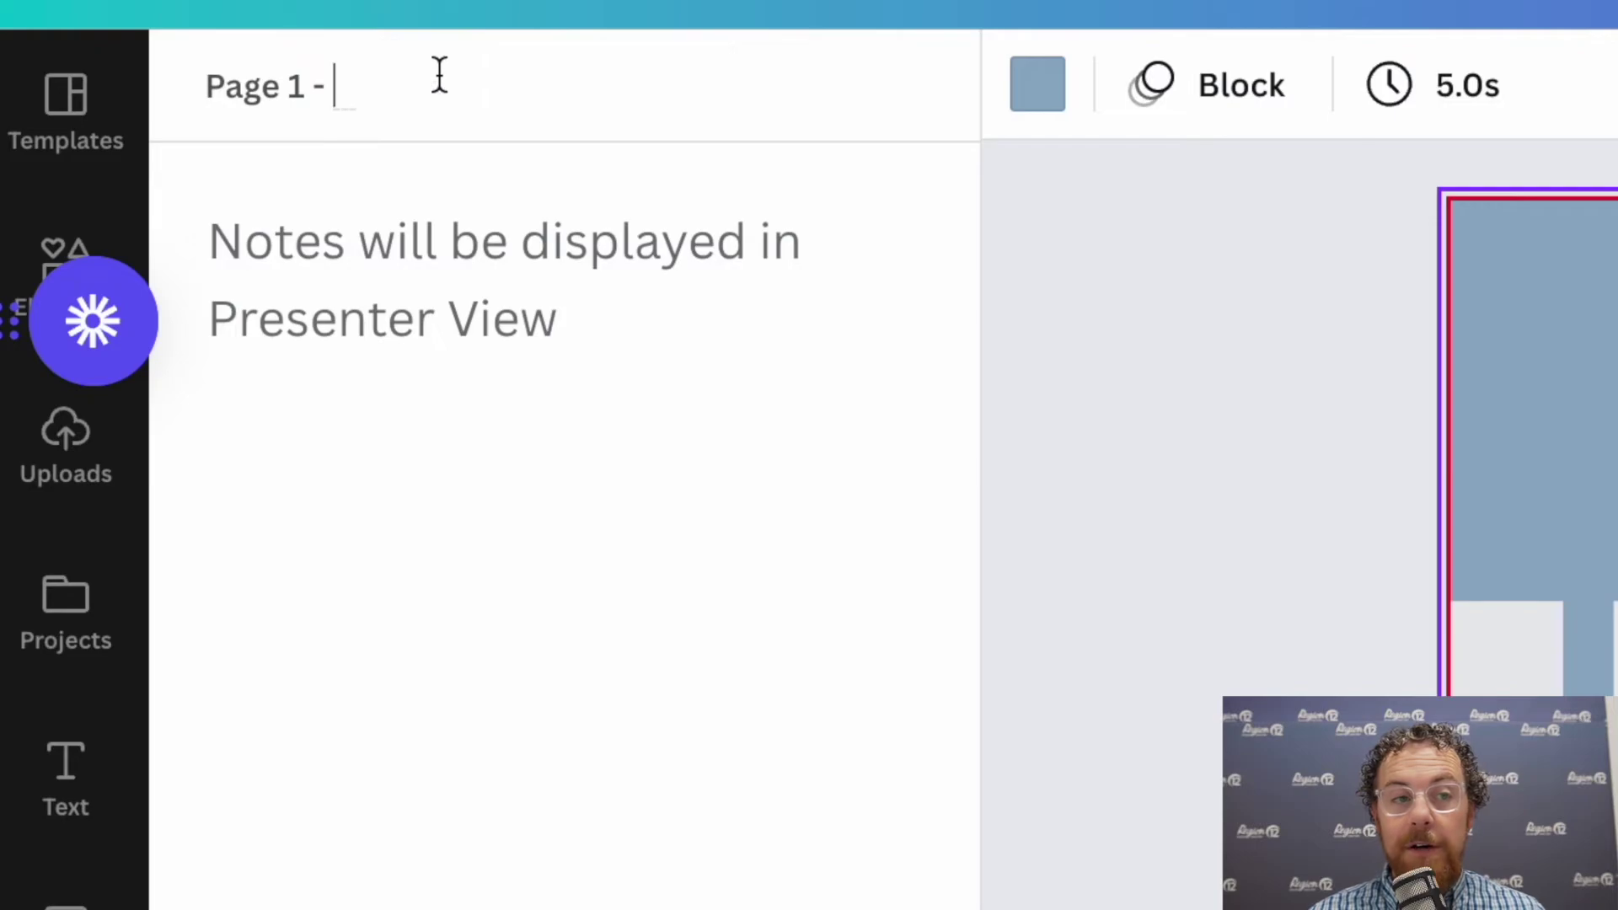
{"action": "type", "text": "Home"}
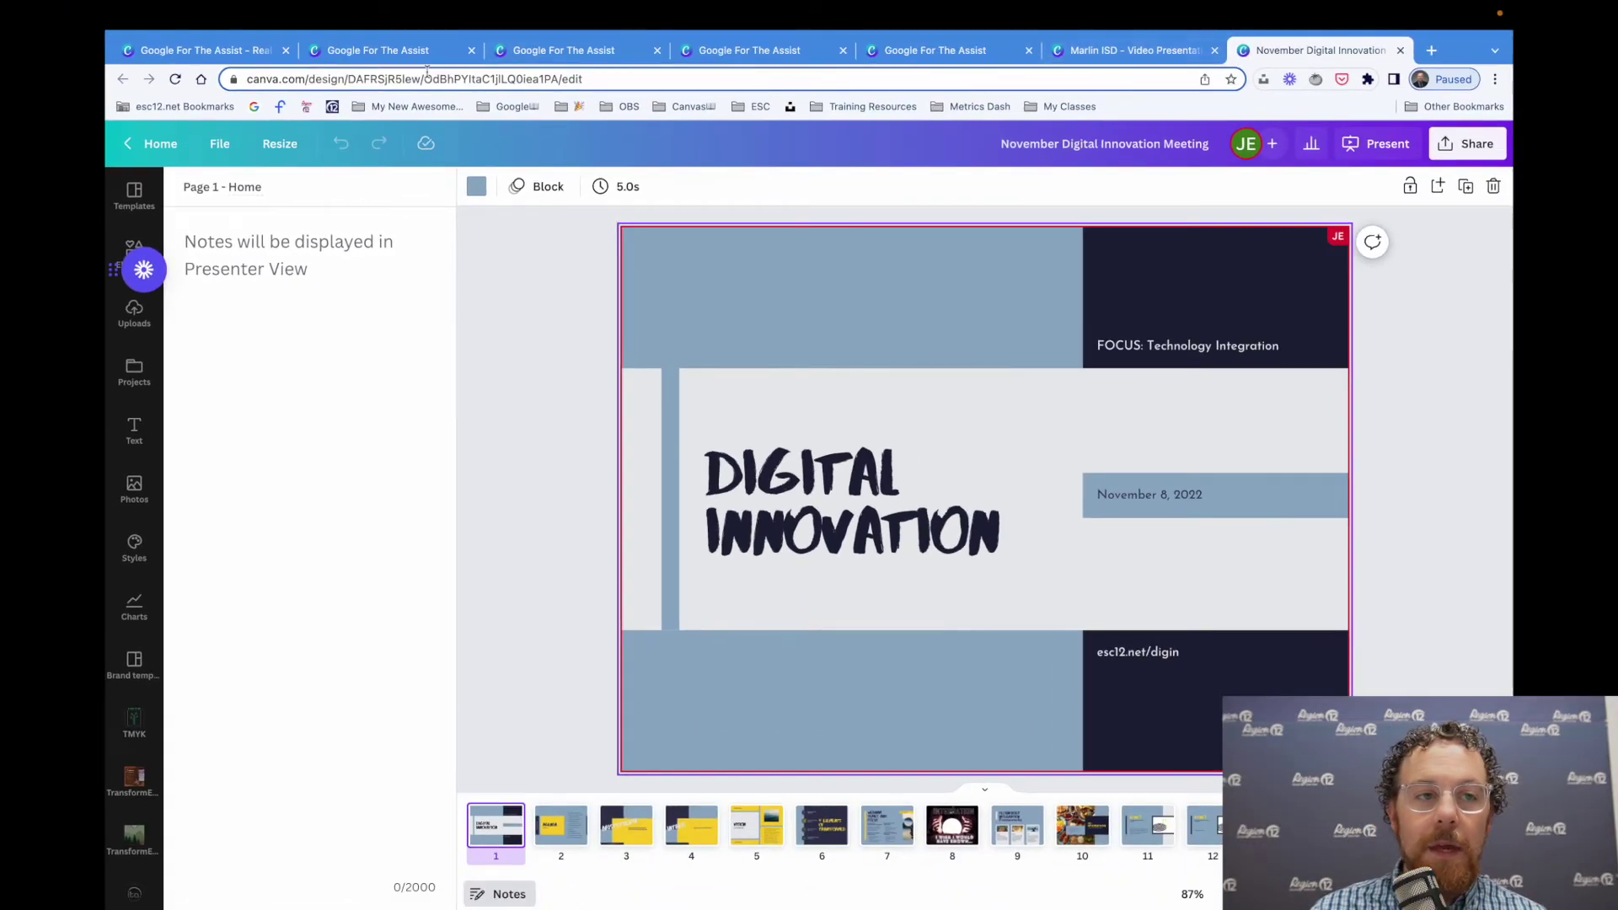
{"action": "left_click", "coordinate": [217, 50]}
- Choose Website from the design's full list of Share options
{"action": "scroll", "coordinate": [1209, 378], "scroll_direction": "up", "scroll_amount": 3}
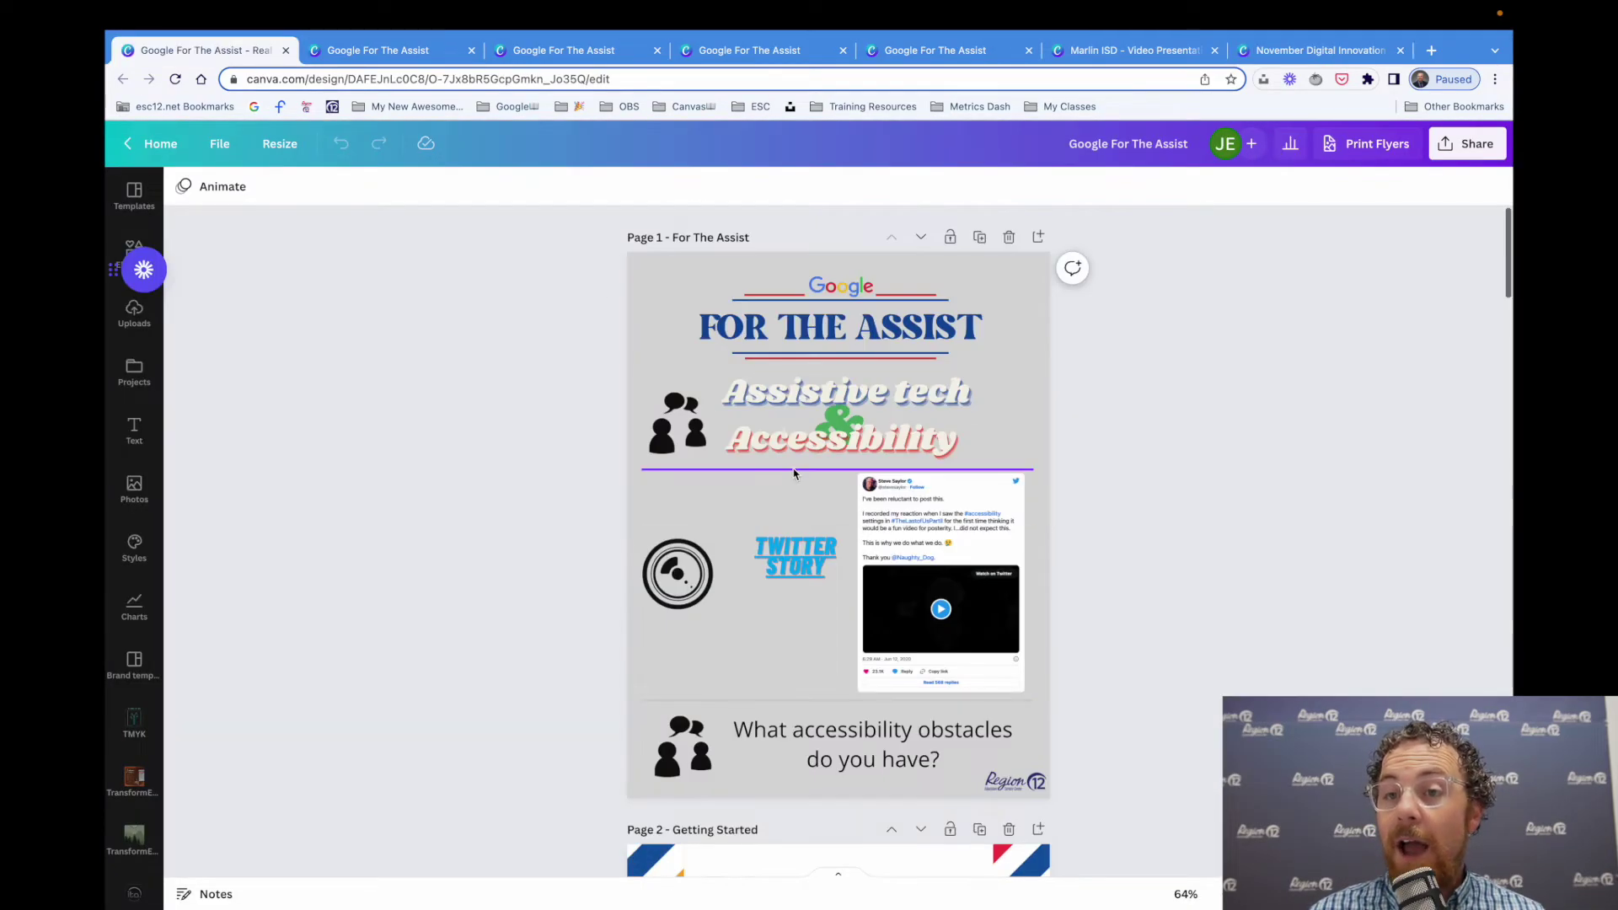
{"action": "left_click", "coordinate": [1464, 144]}
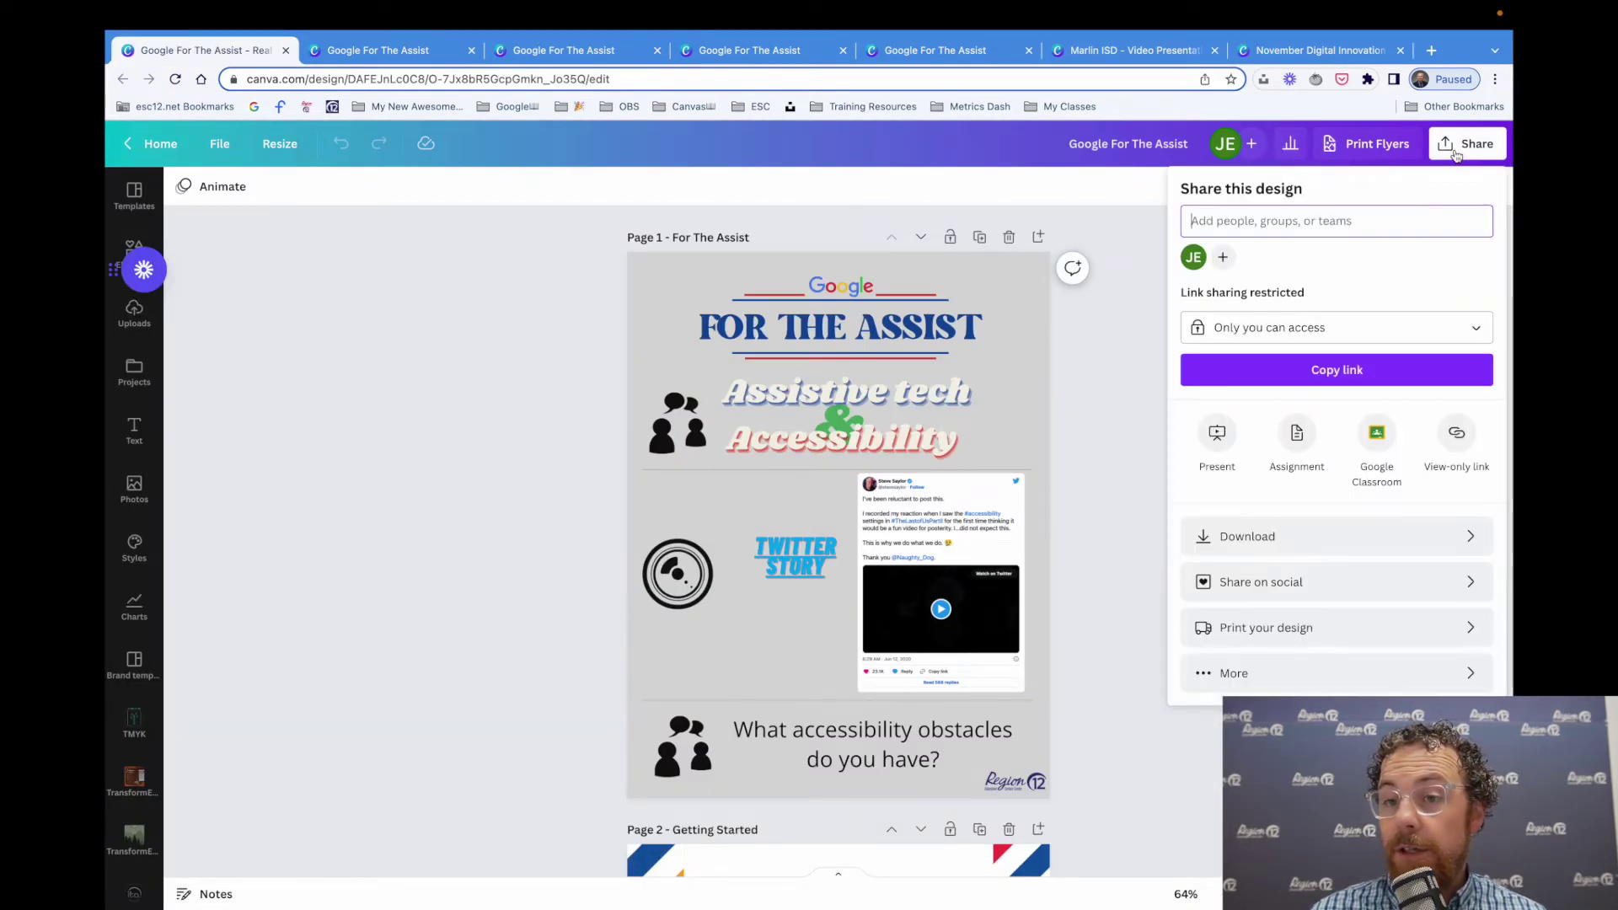
{"action": "left_click", "coordinate": [1297, 672]}
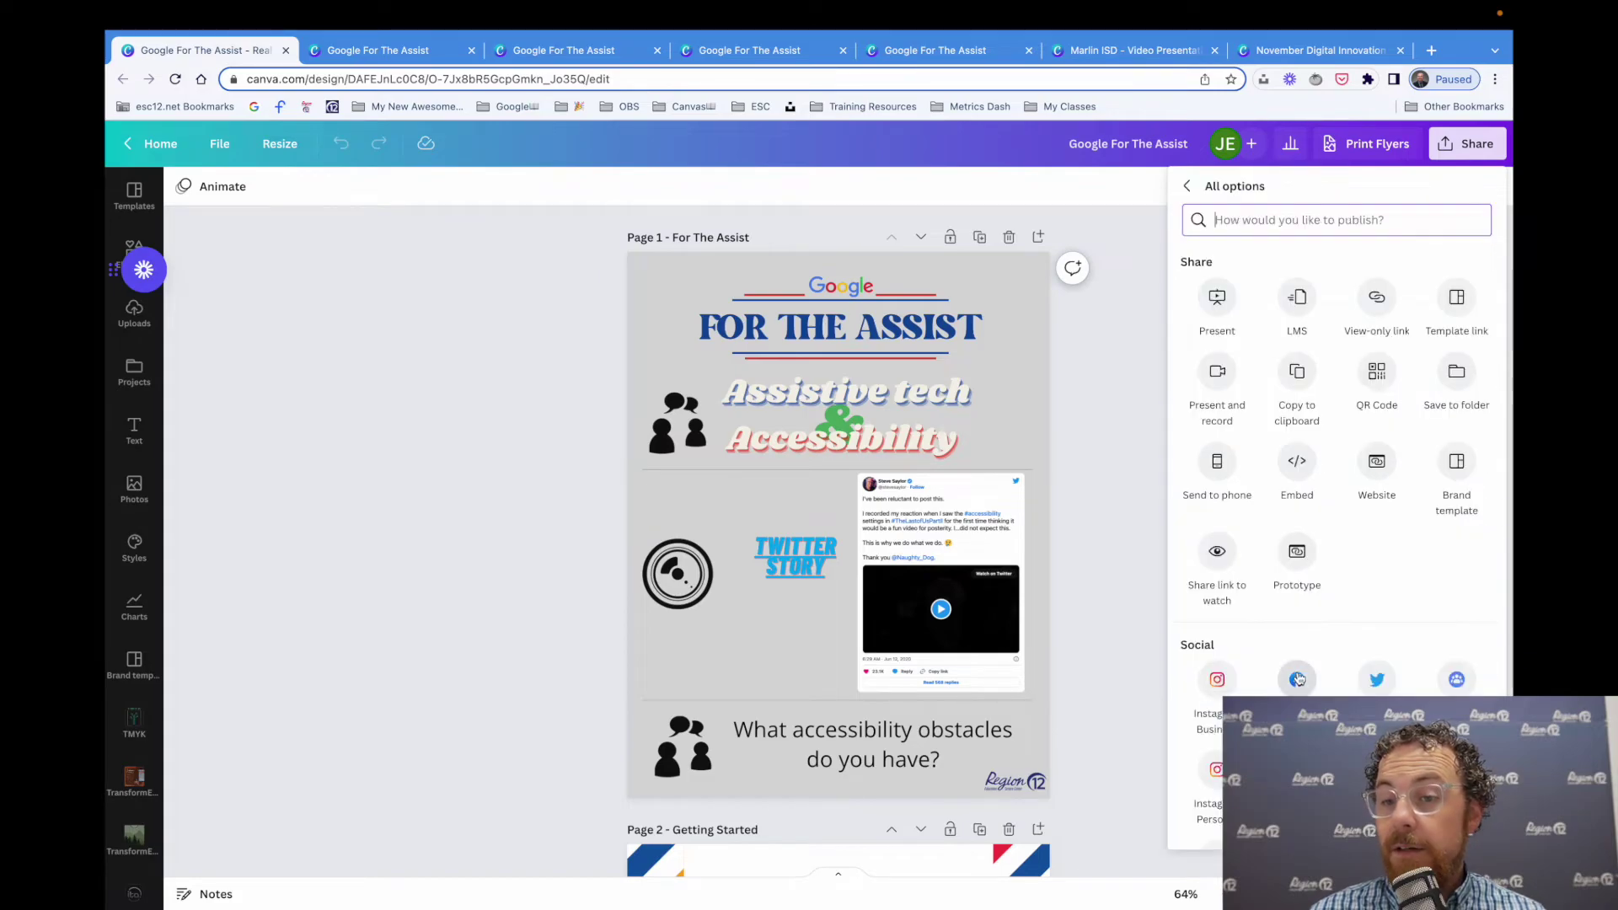
{"action": "left_click", "coordinate": [1374, 472]}
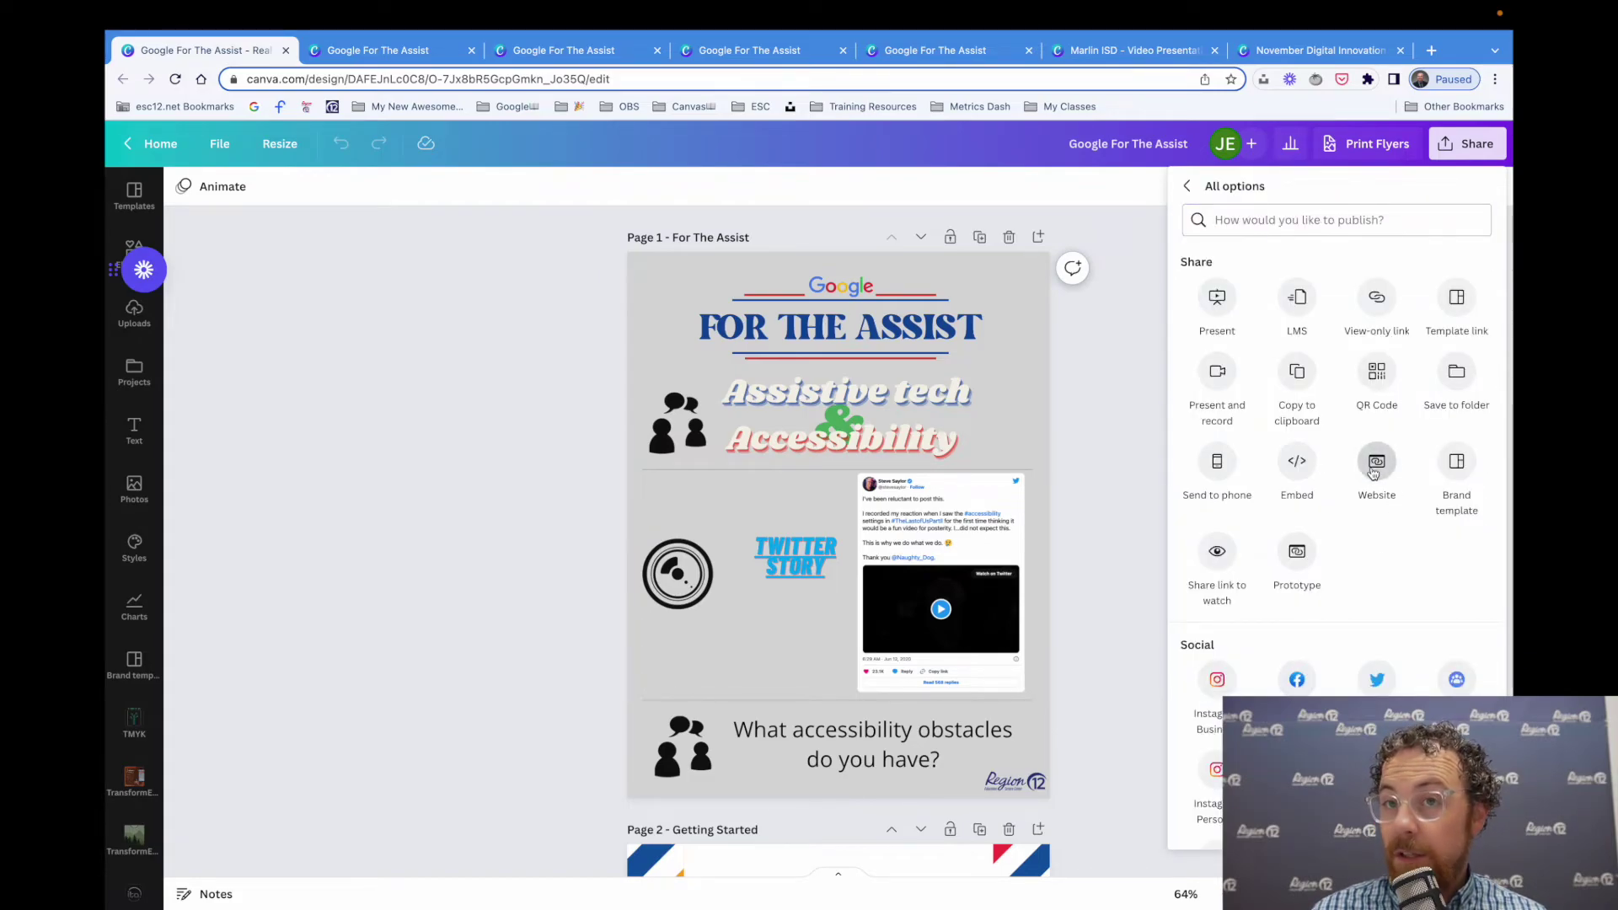
- Set the web style to Classic navigation, open the live site, and select its URL
{"action": "left_click", "coordinate": [1323, 522]}
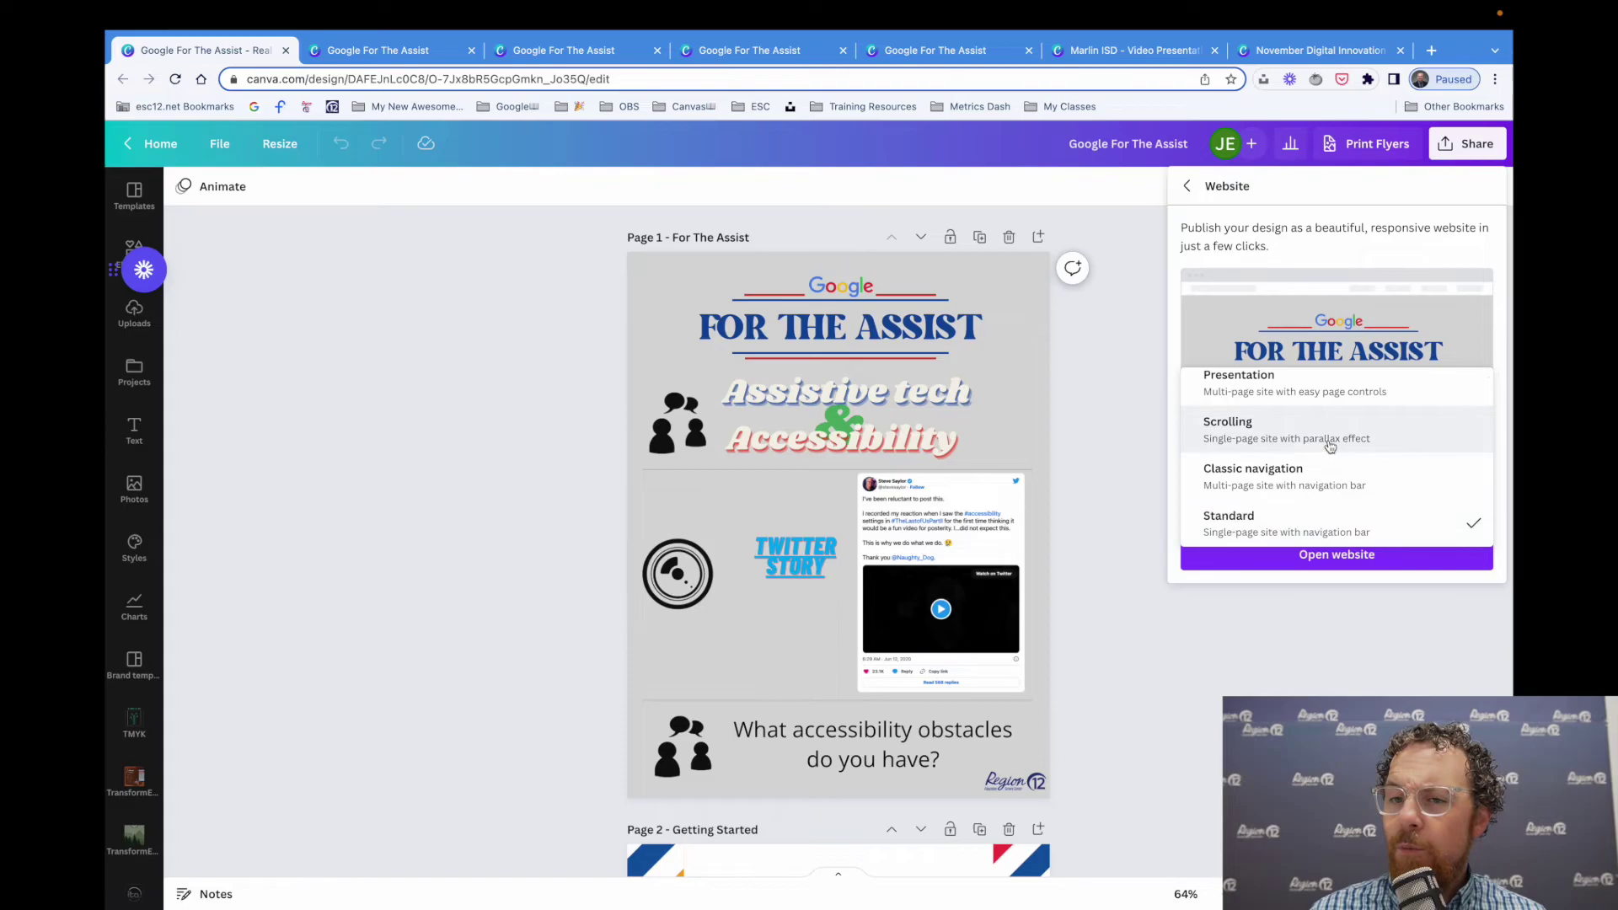
{"action": "left_click", "coordinate": [1297, 477]}
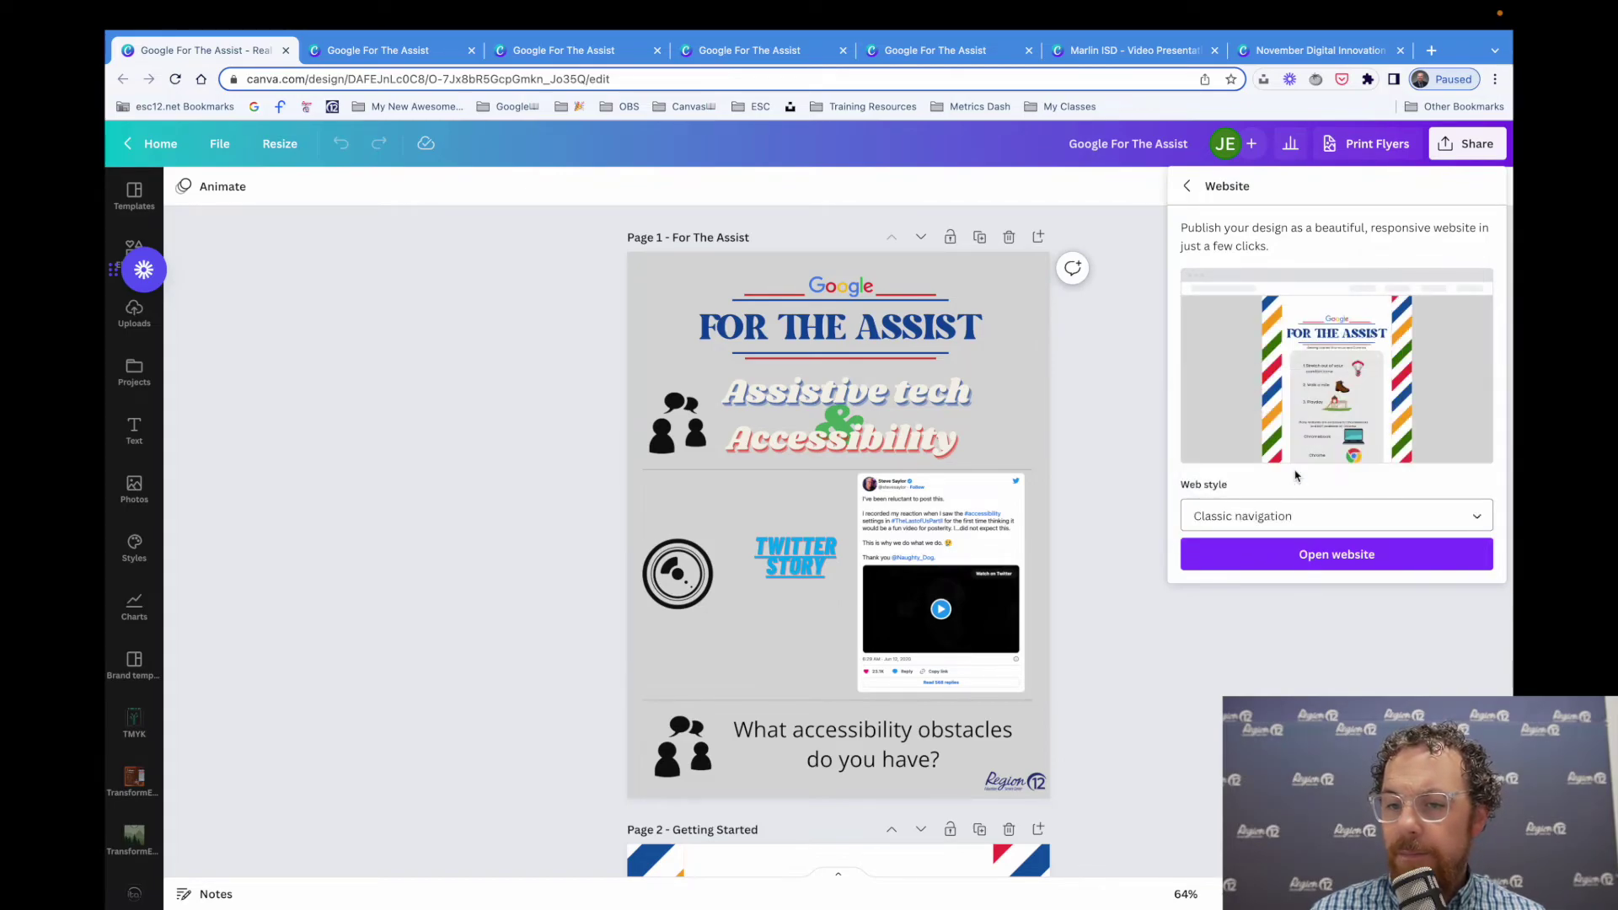
{"action": "left_click", "coordinate": [1319, 552]}
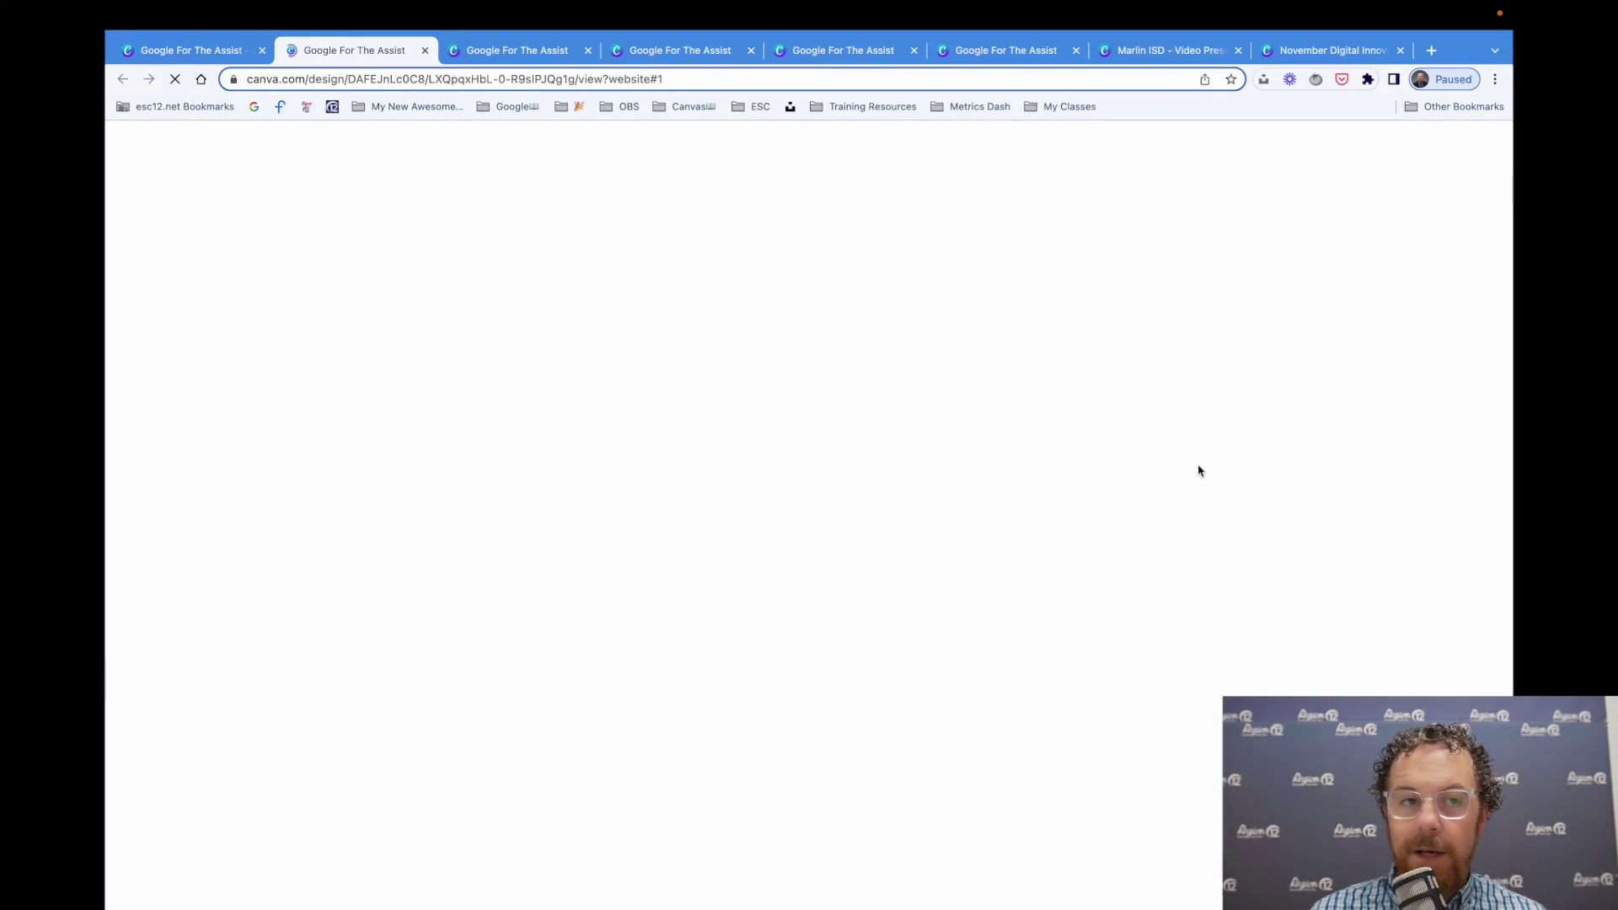
{"action": "left_click", "coordinate": [429, 78]}
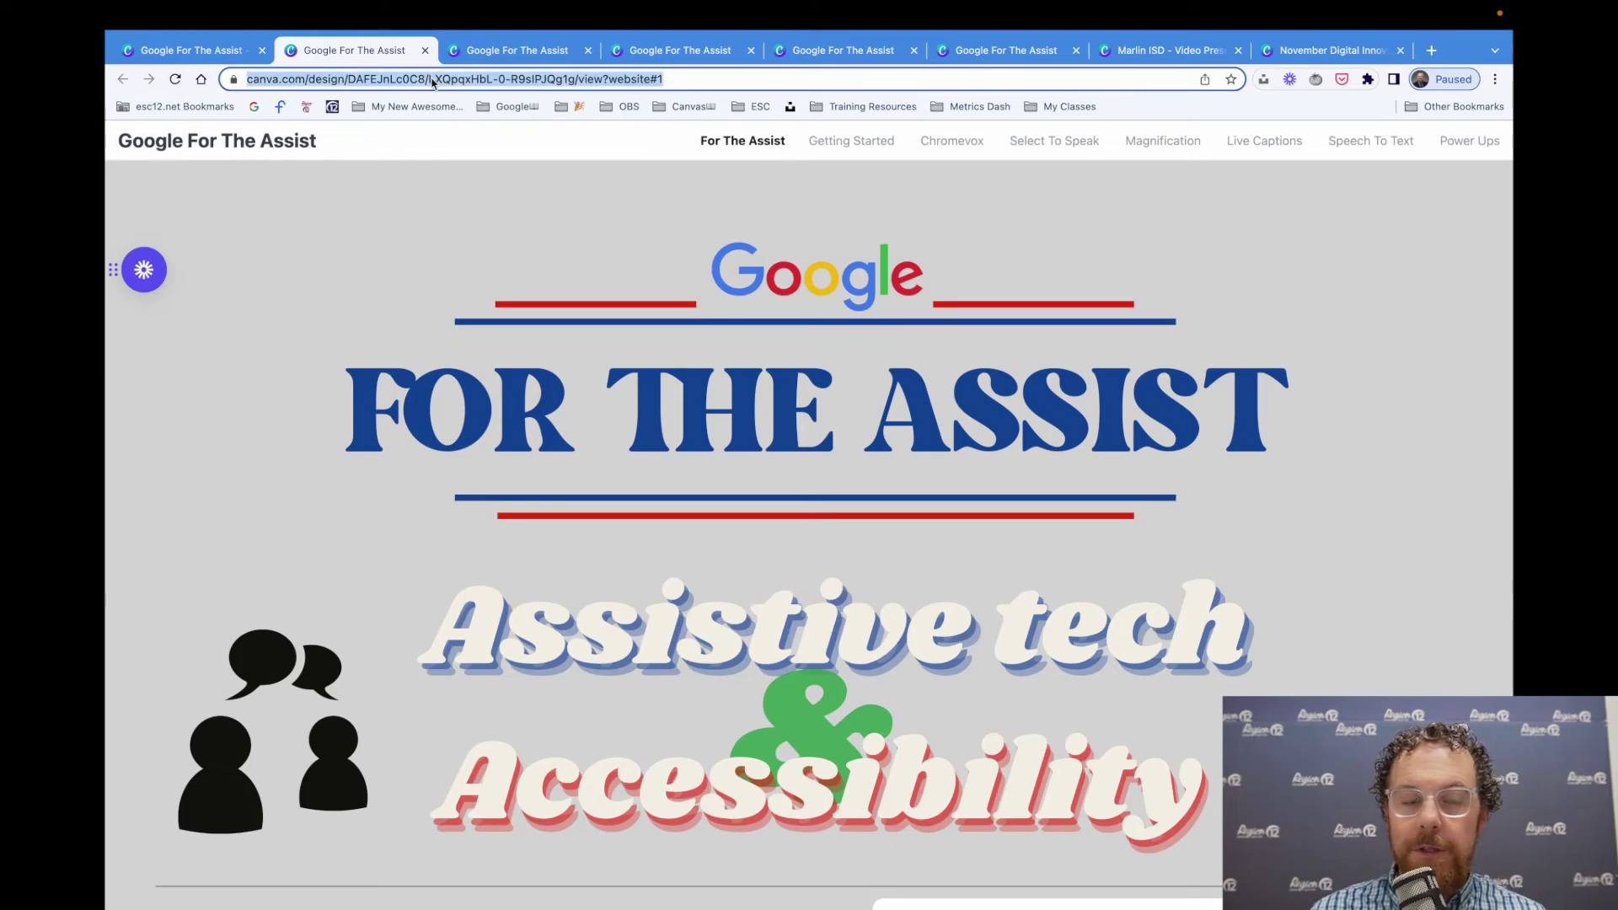